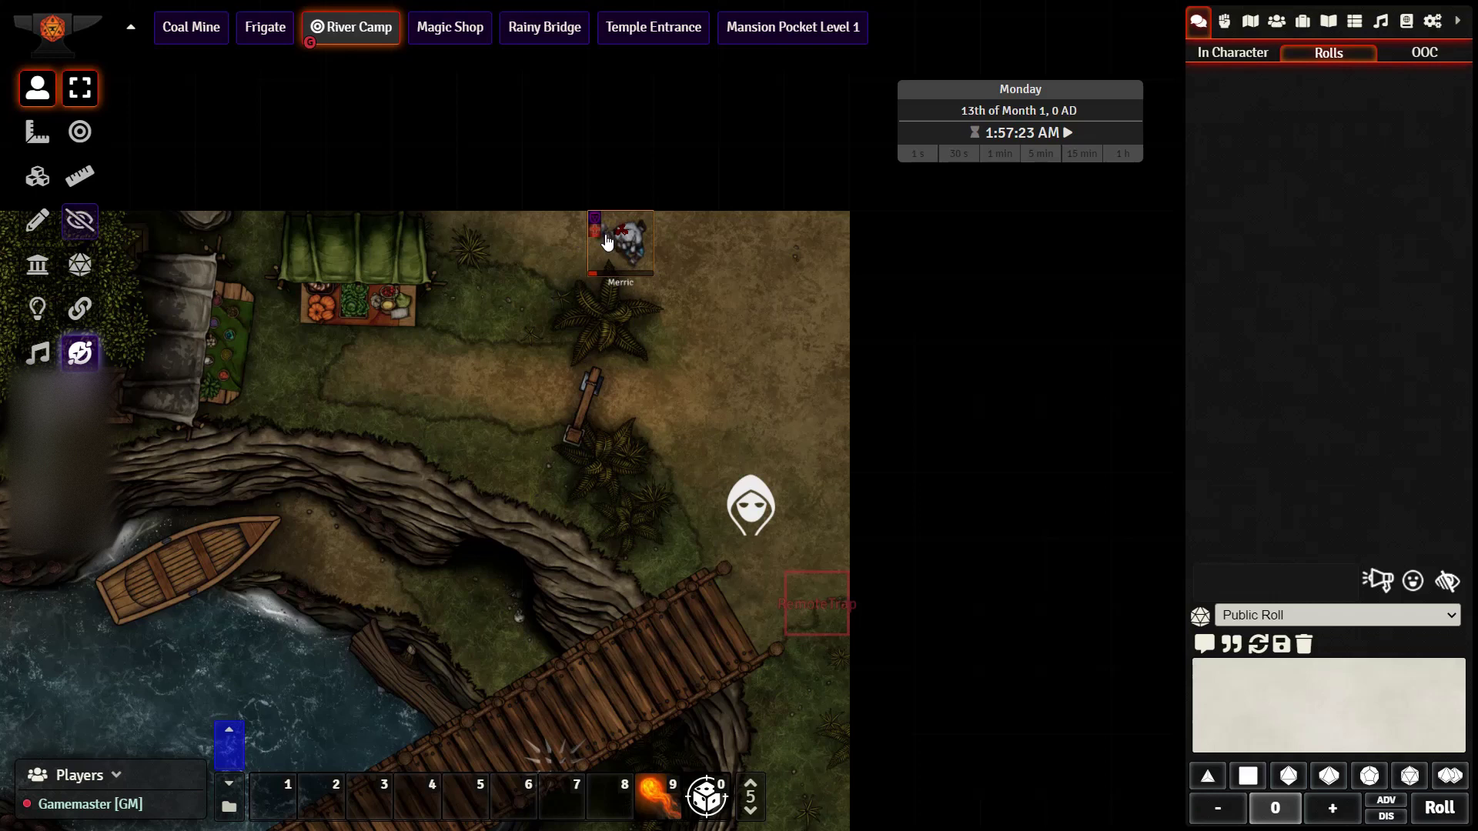
- Move Merric's token one square down and back up, and open the scene's ambient sound controls
key("Down")
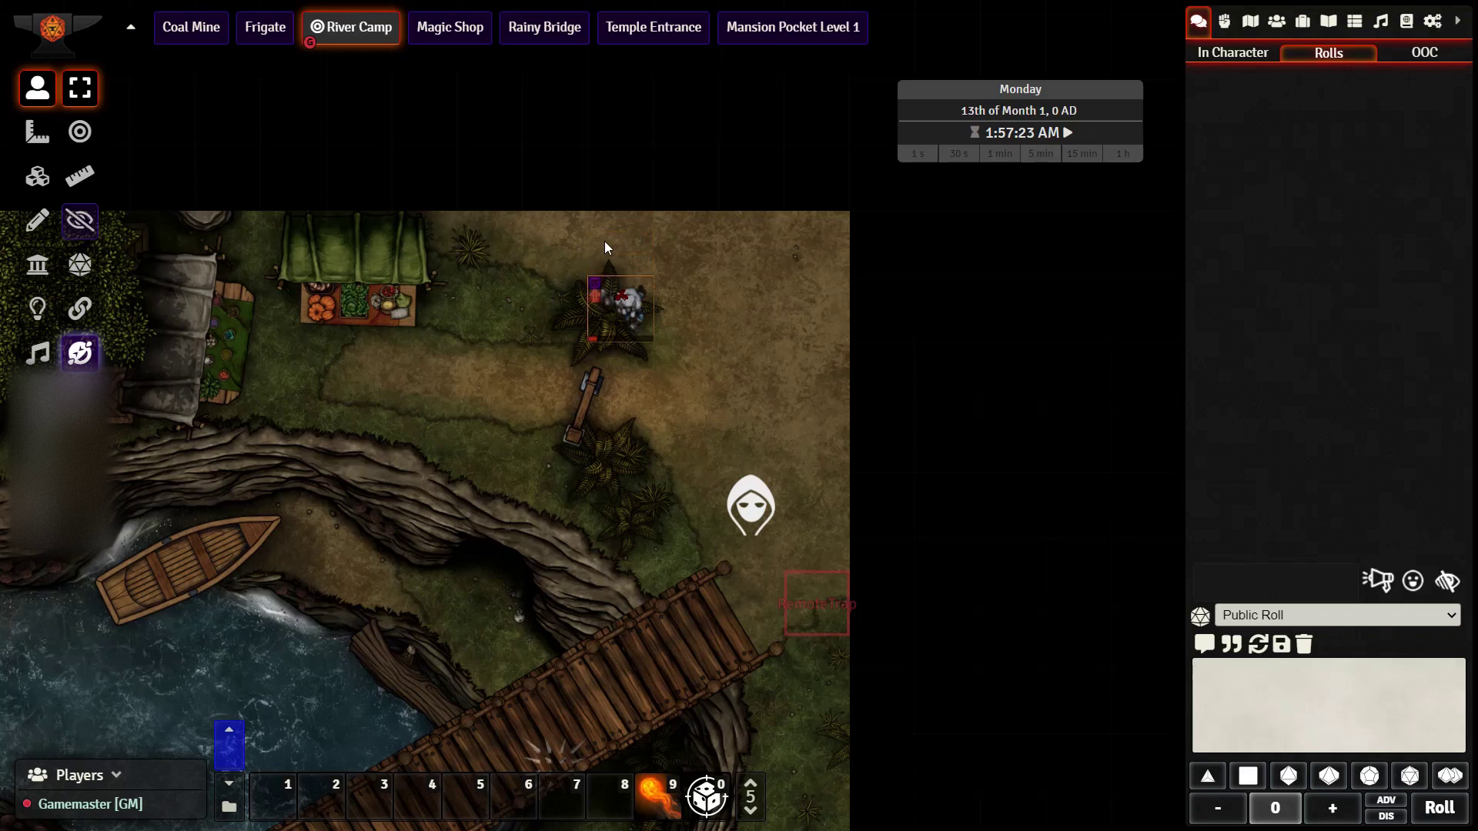
key("Up")
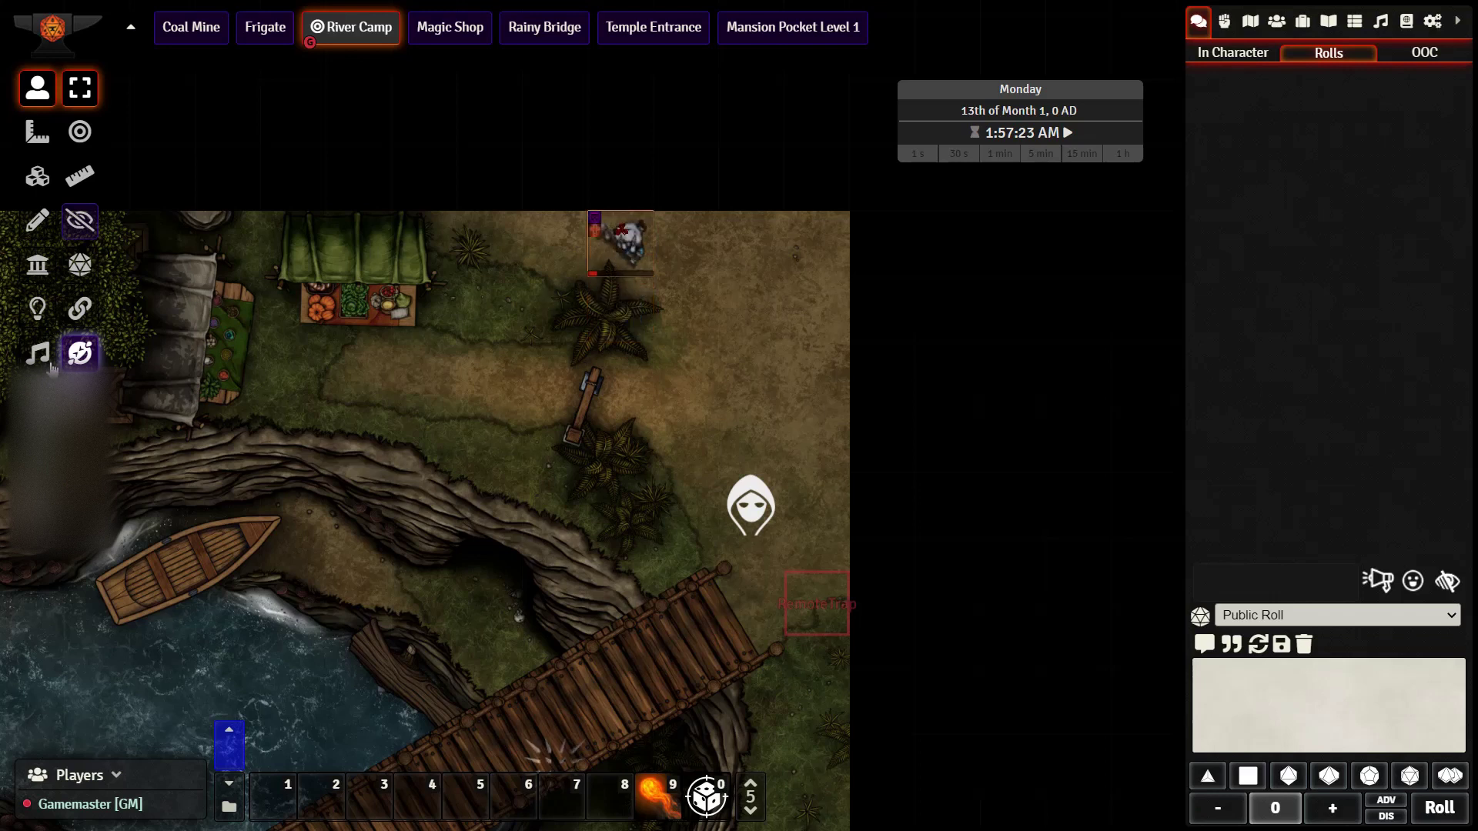
left_click(49, 363)
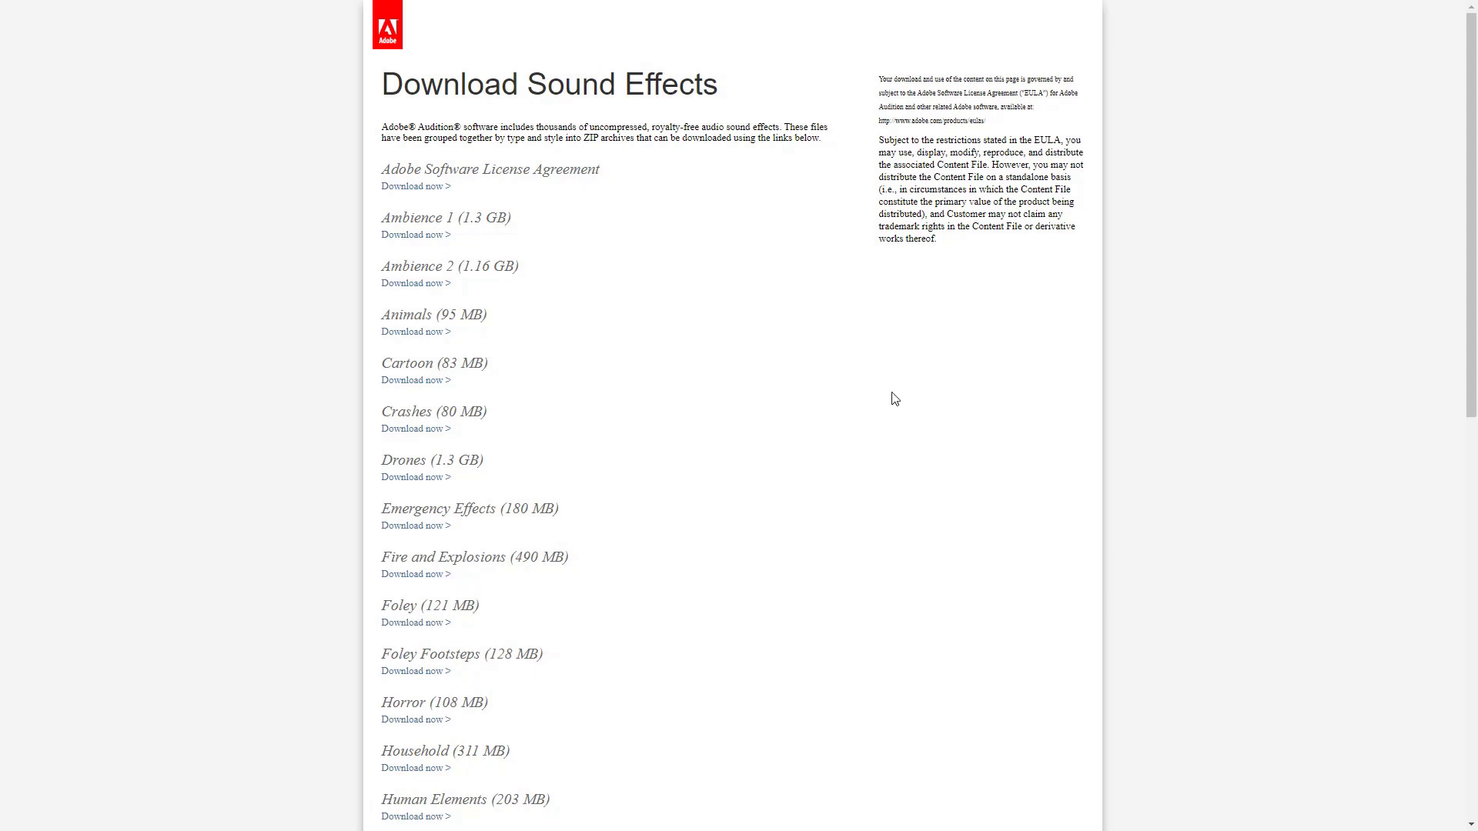
- Look through Adobe's free sound effect download categories, from Ambience to Weather
scroll(867, 574, "down", 1)
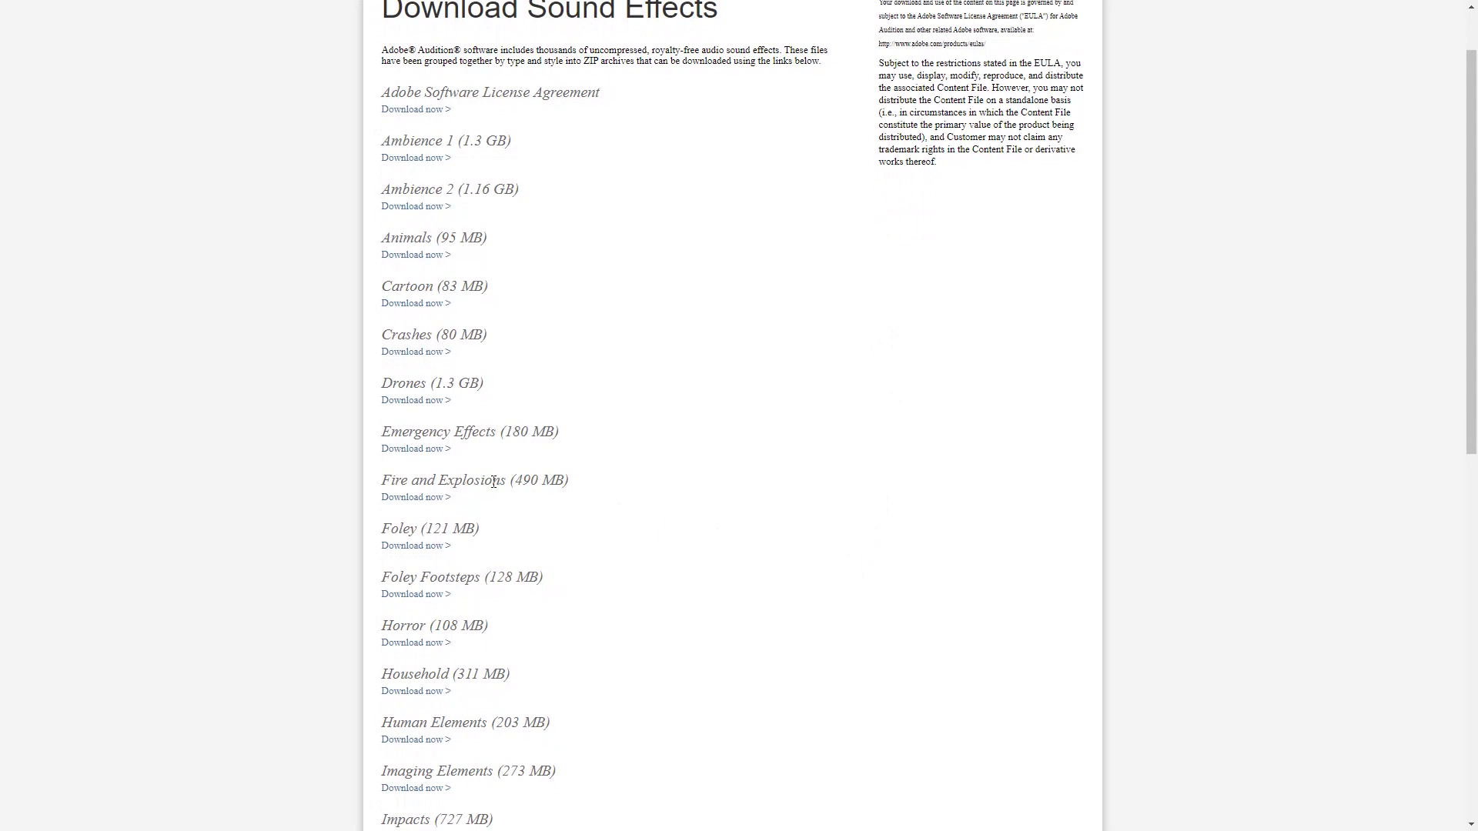
scroll(637, 624, "down", 1)
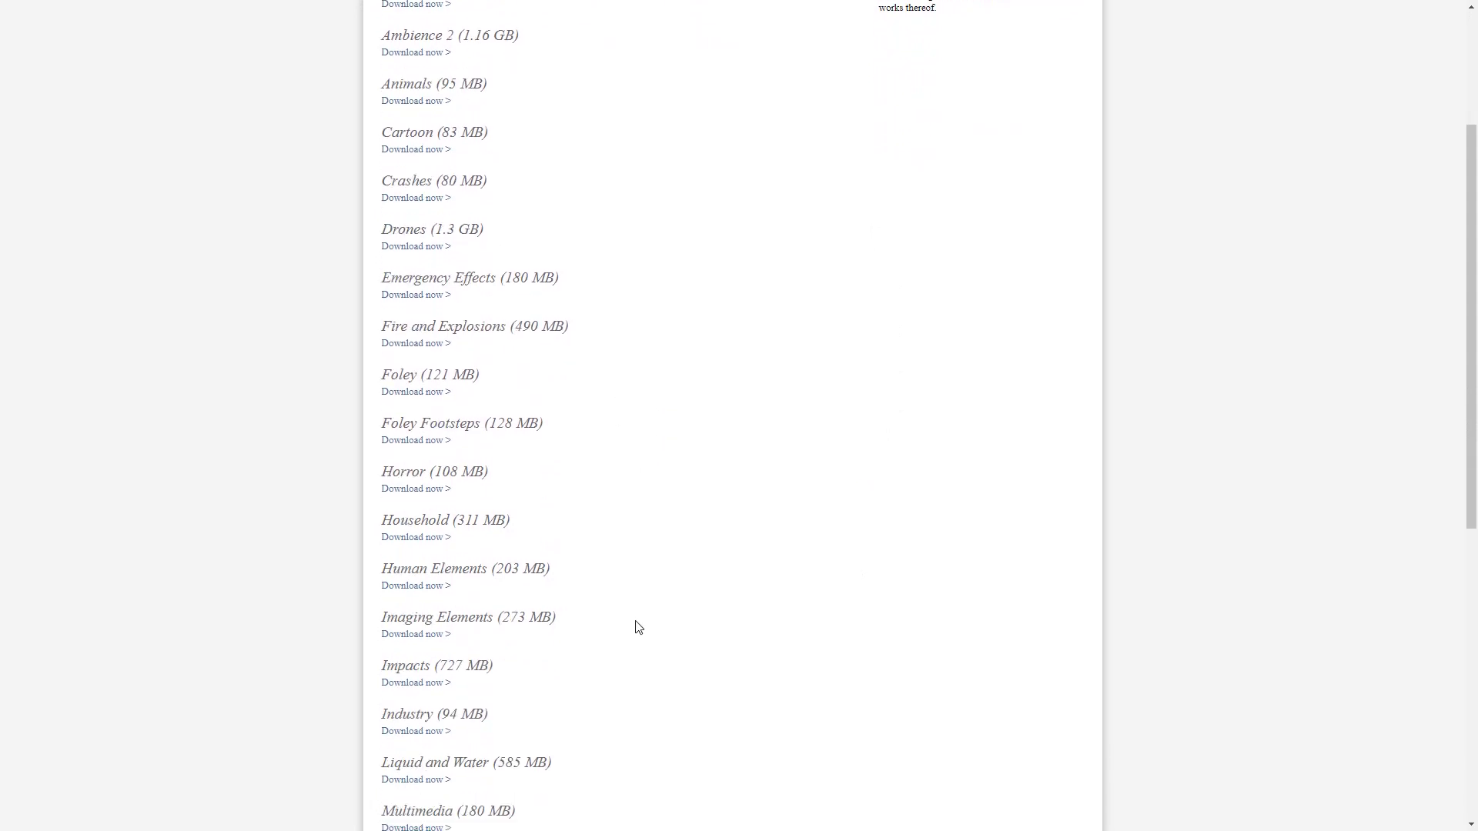
scroll(617, 601, "down", 4)
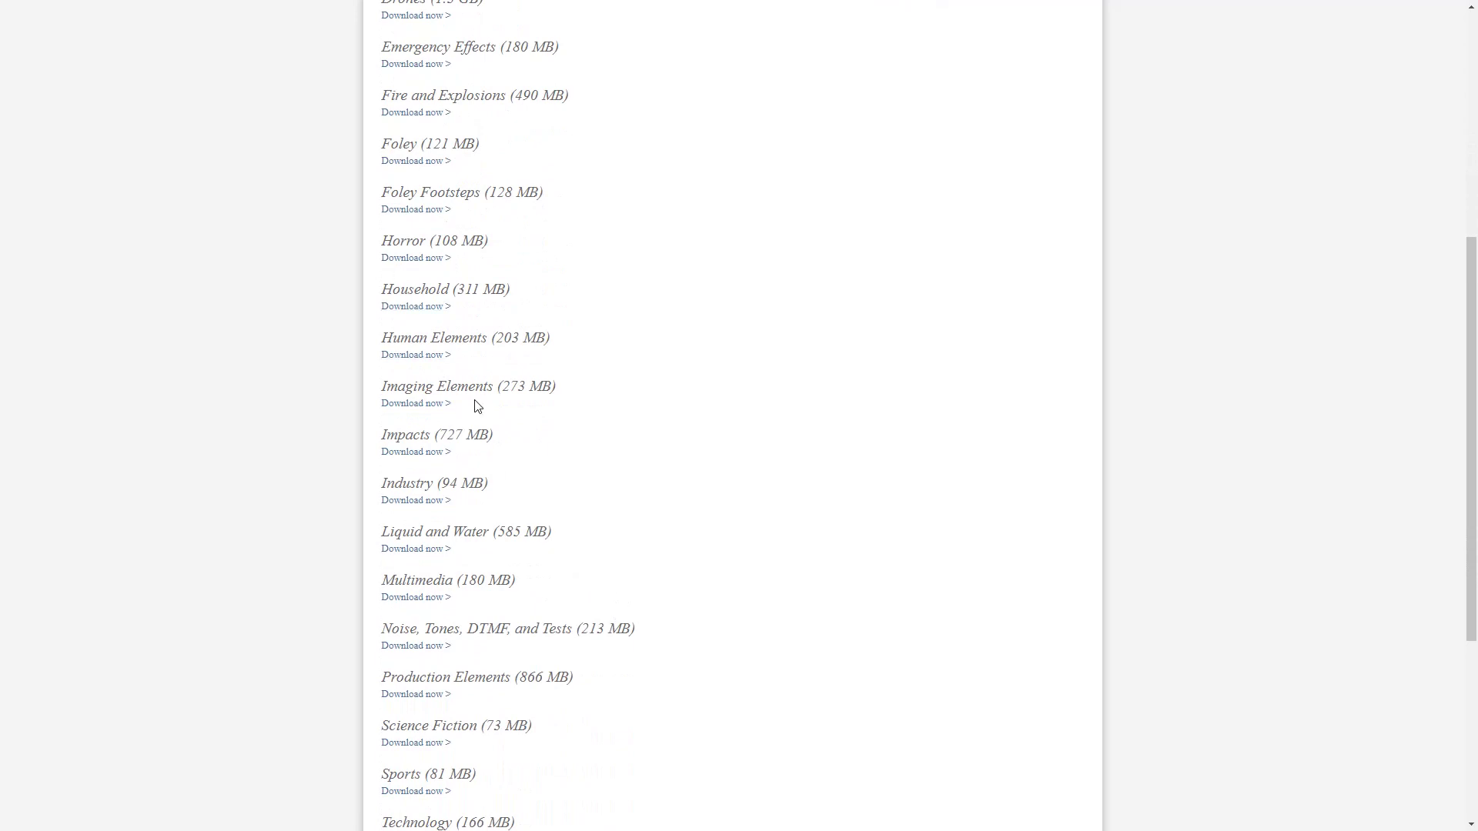
scroll(451, 620, "down", 5)
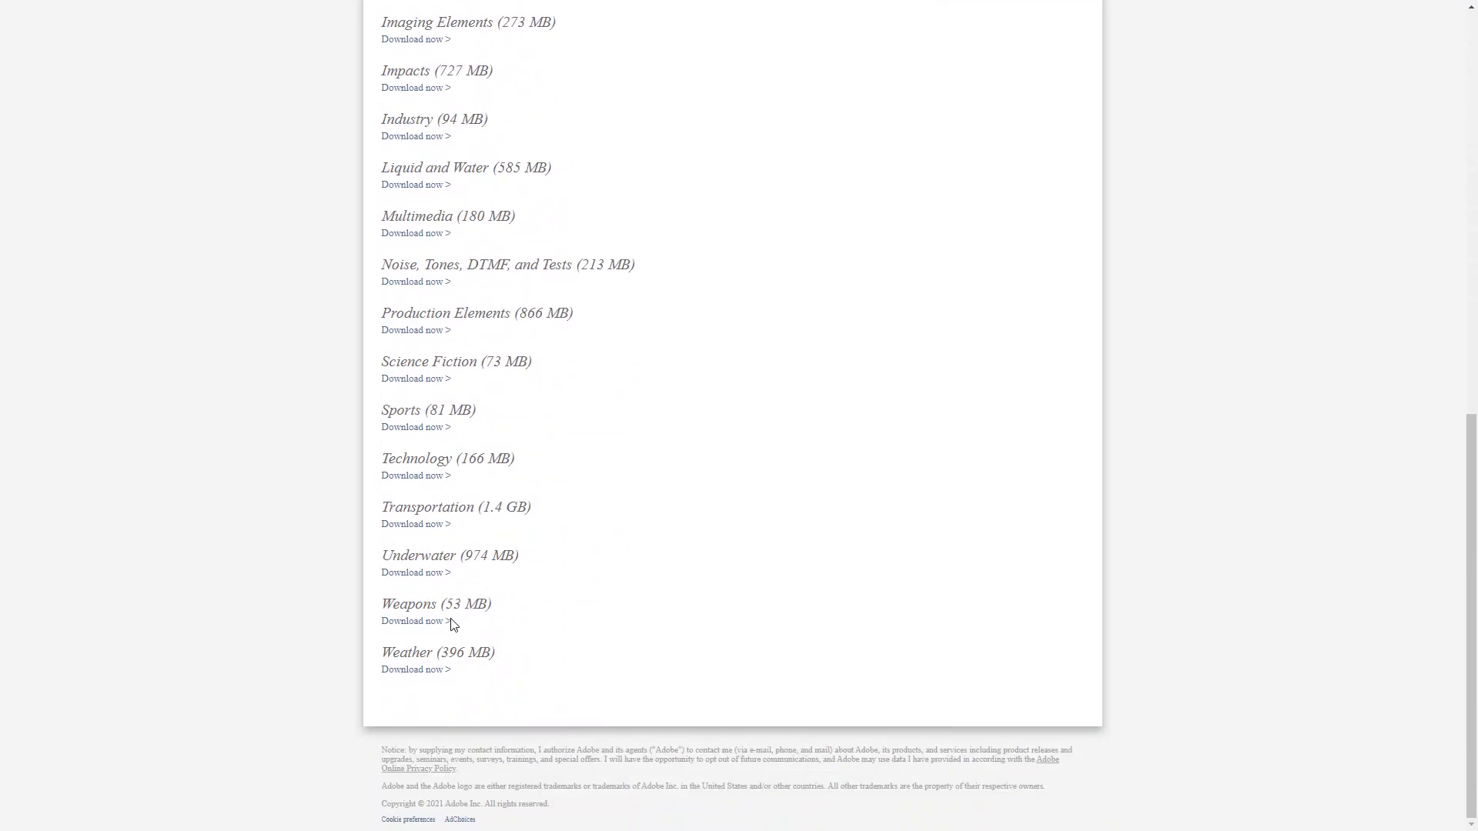
scroll(451, 627, "up", 1)
scroll(451, 627, "up", 10)
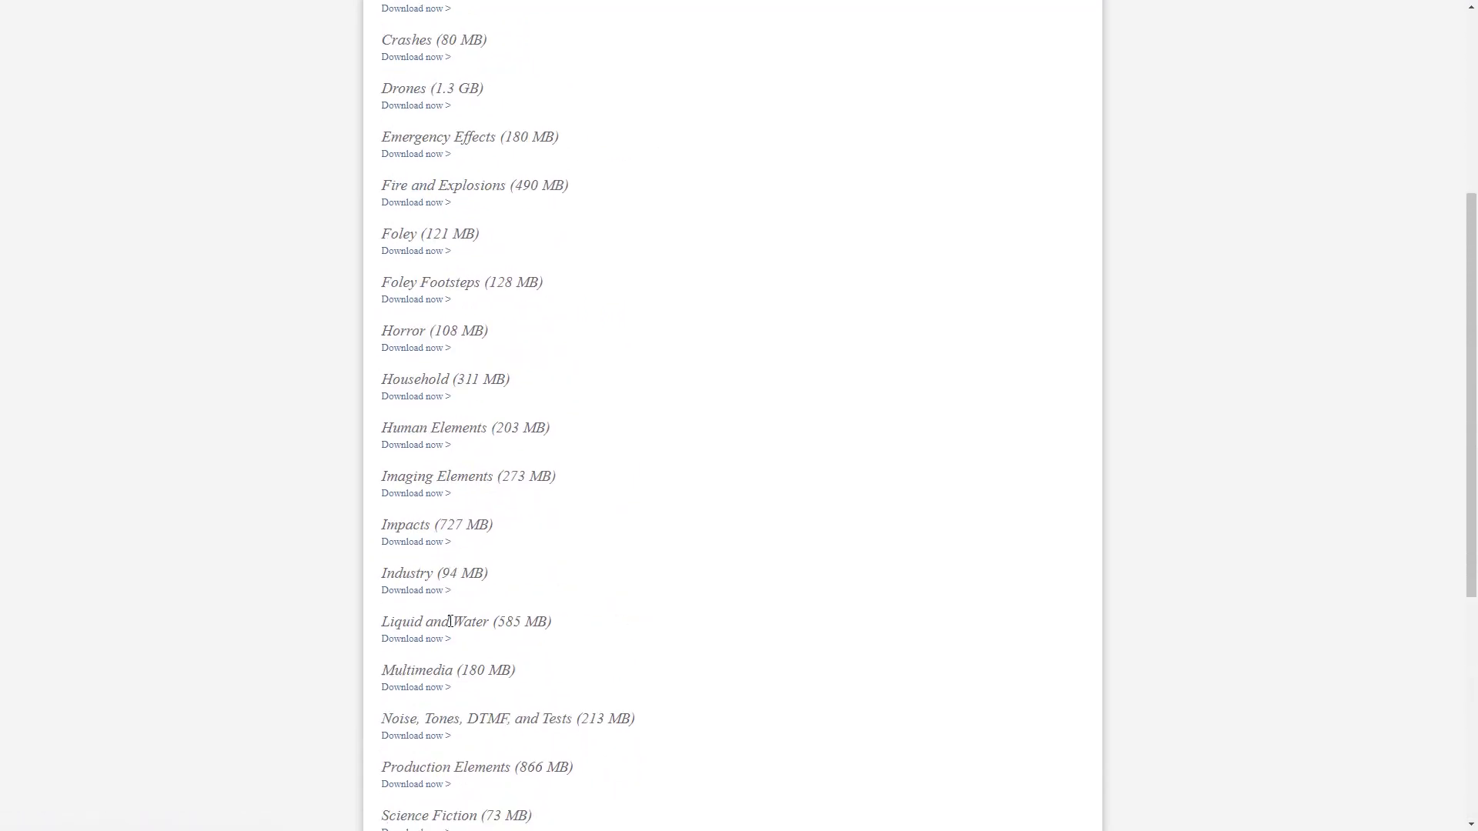
scroll(454, 352, "down", 5)
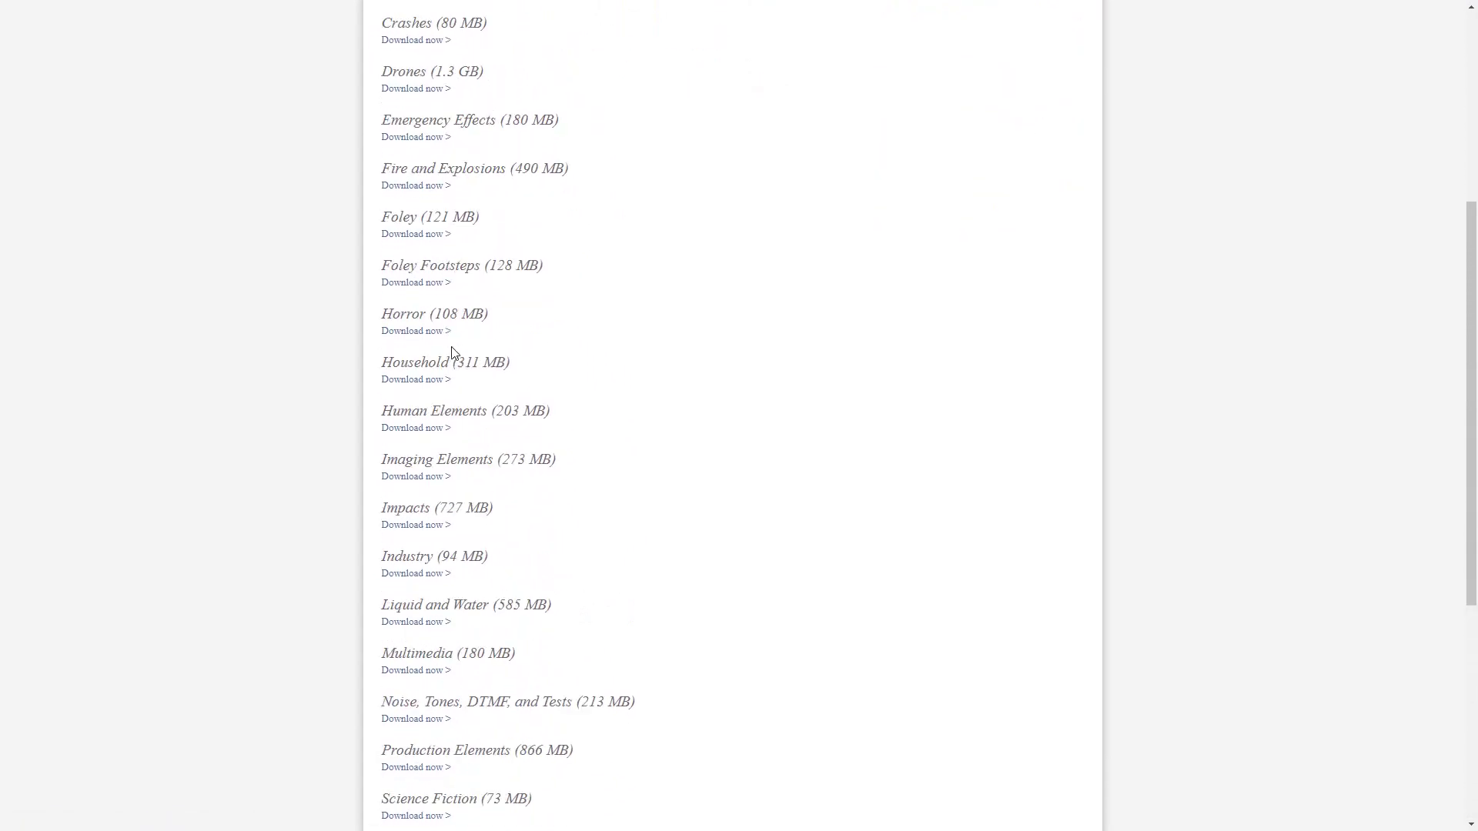
scroll(454, 352, "down", 4)
scroll(453, 354, "up", 8)
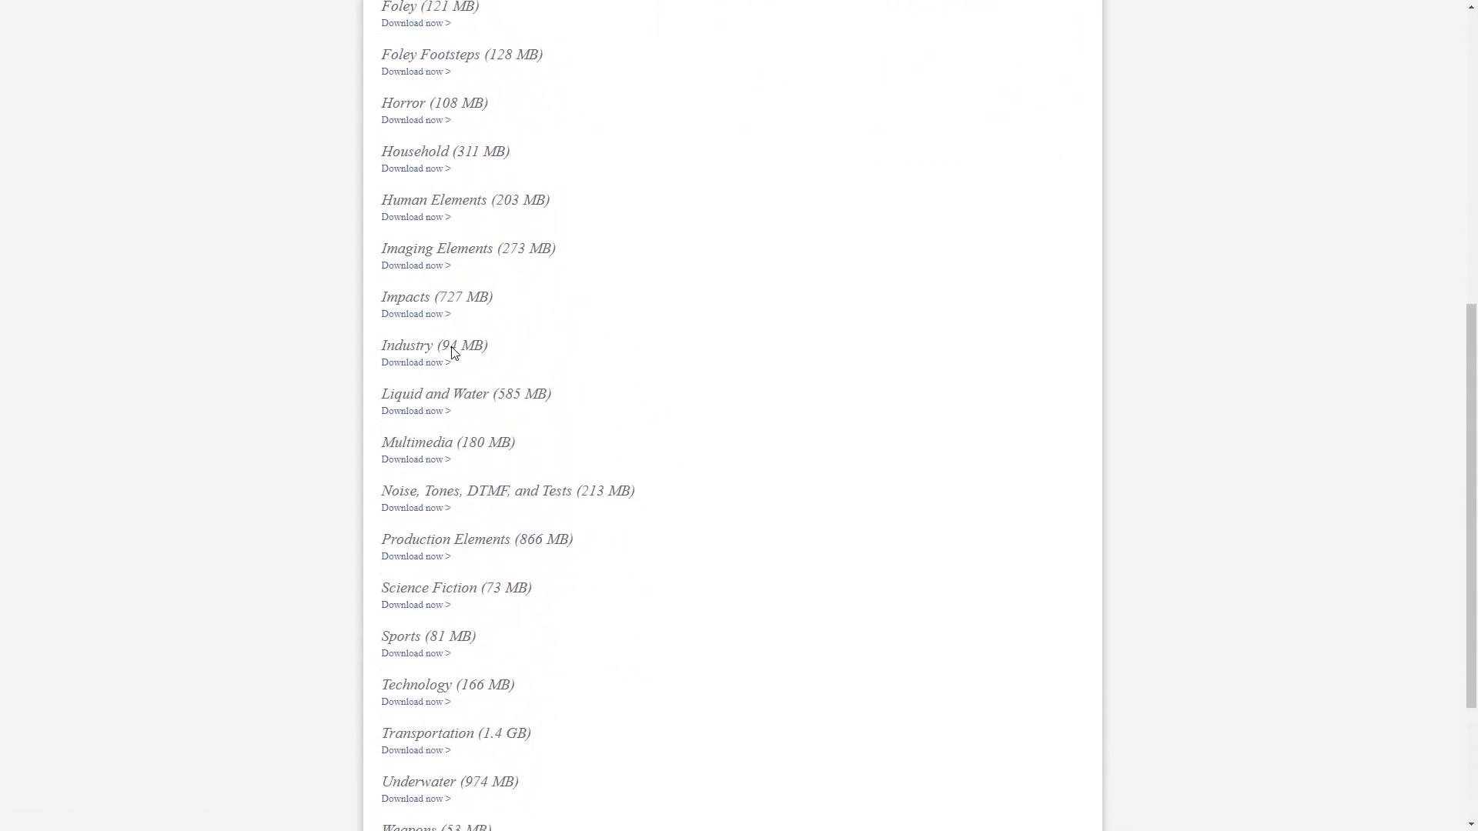
scroll(452, 357, "up", 2)
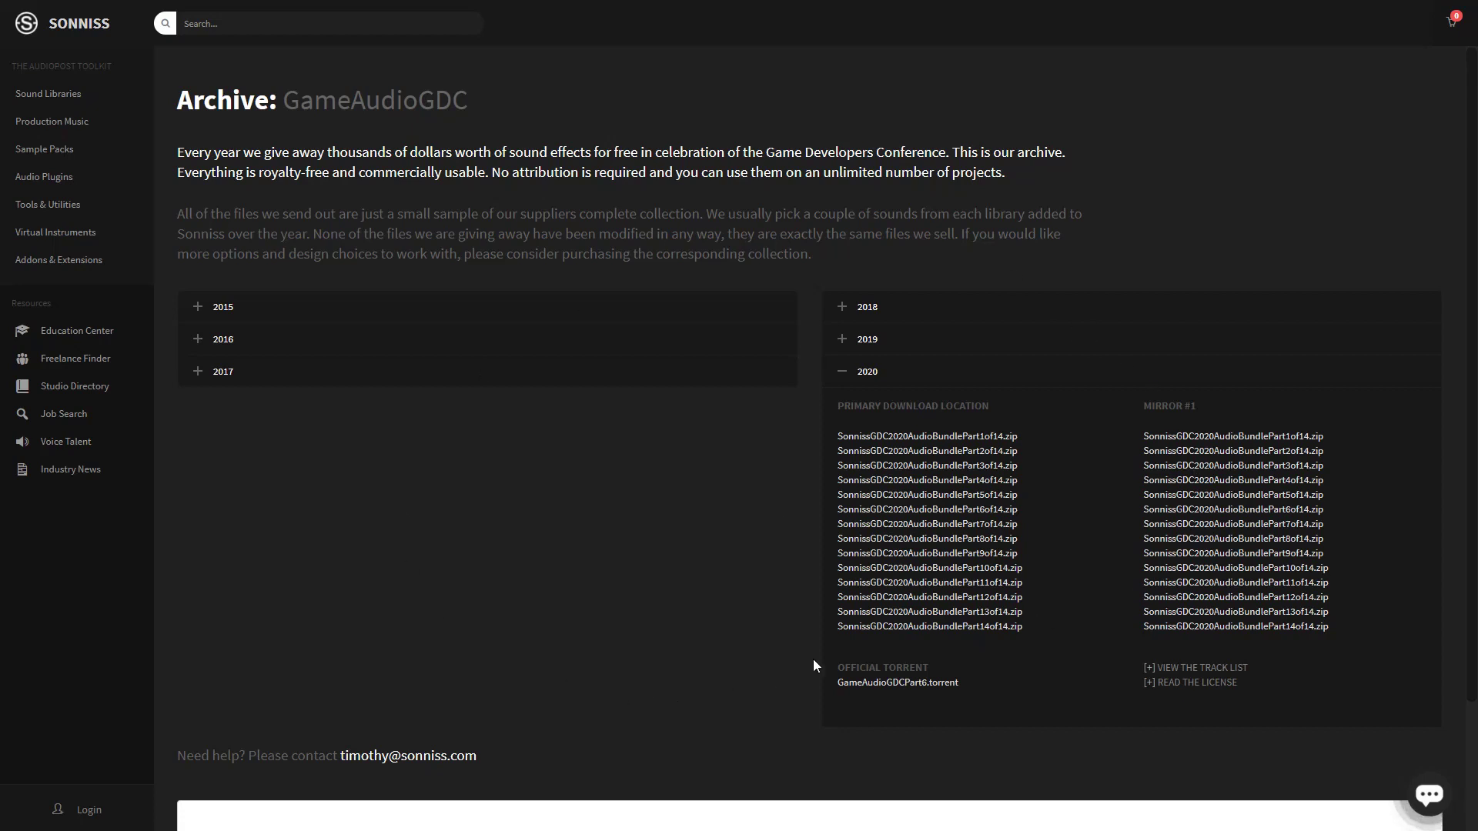
- Check the 2019 section of the Sonniss GameAudioGDC archive and browse the tabletop RPG sound packs for sale
left_click(874, 339)
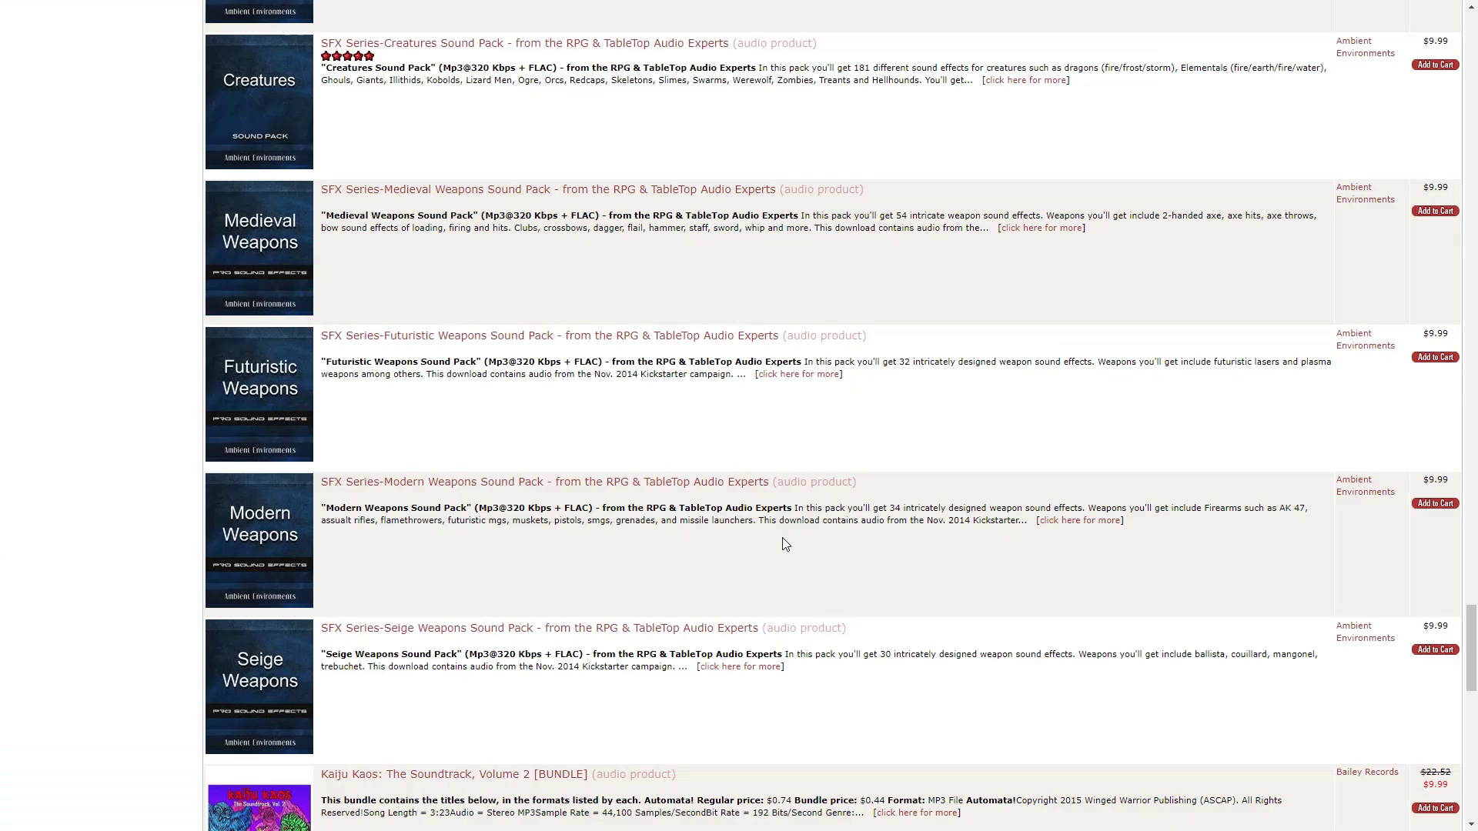
scroll(870, 569, "up", 7)
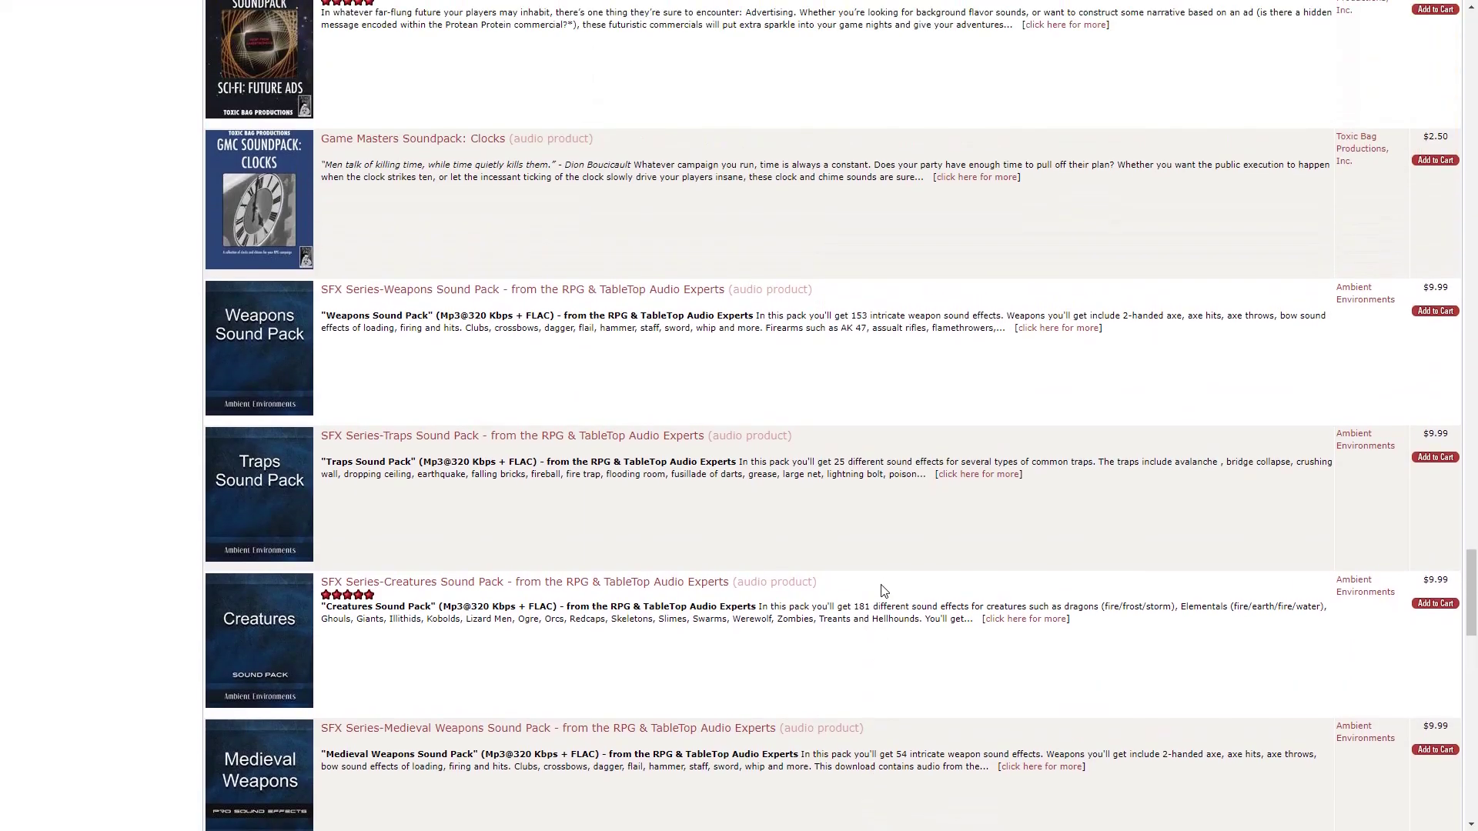
scroll(883, 590, "up", 3)
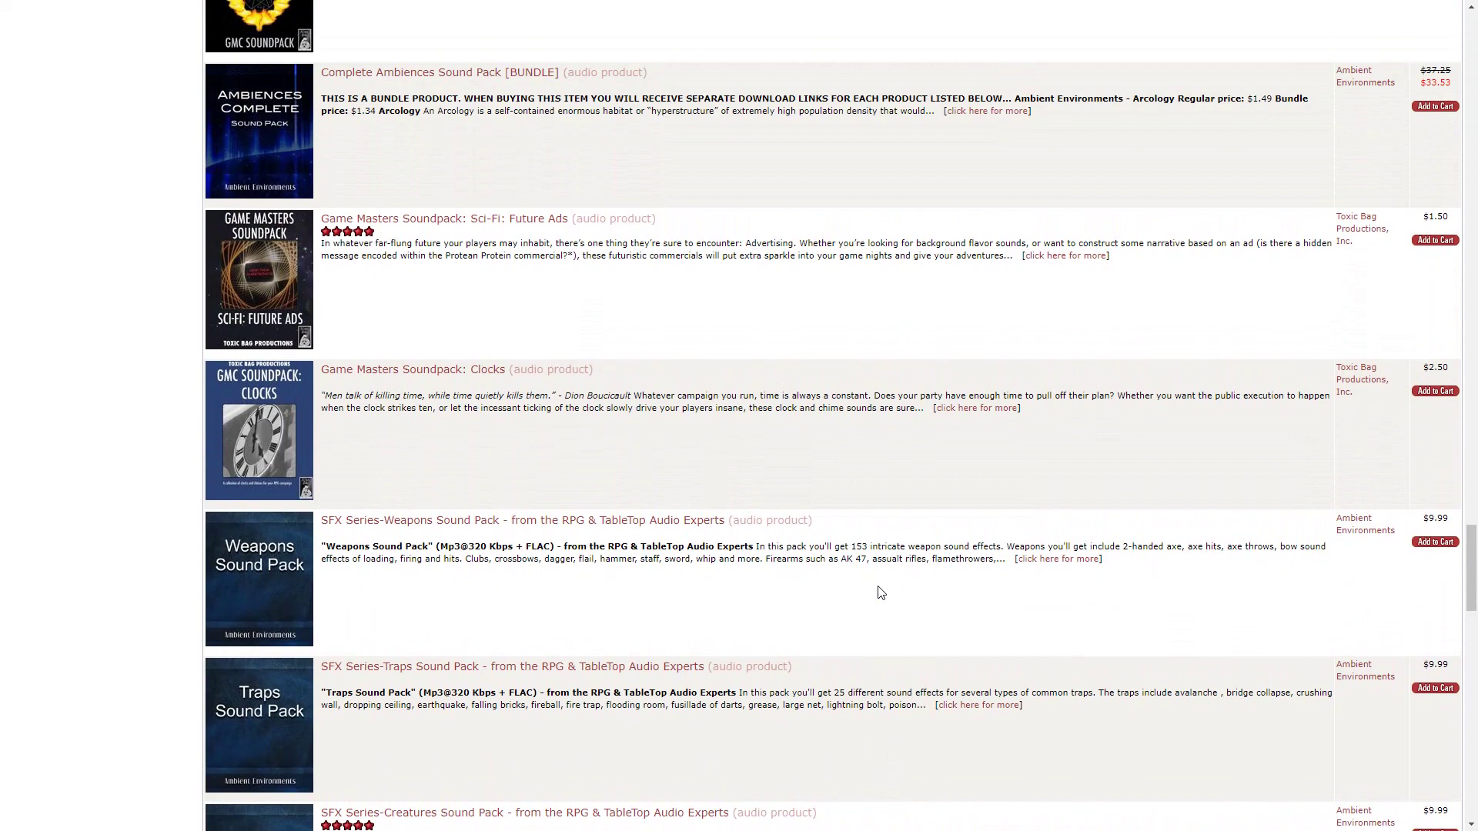
scroll(881, 591, "up", 15)
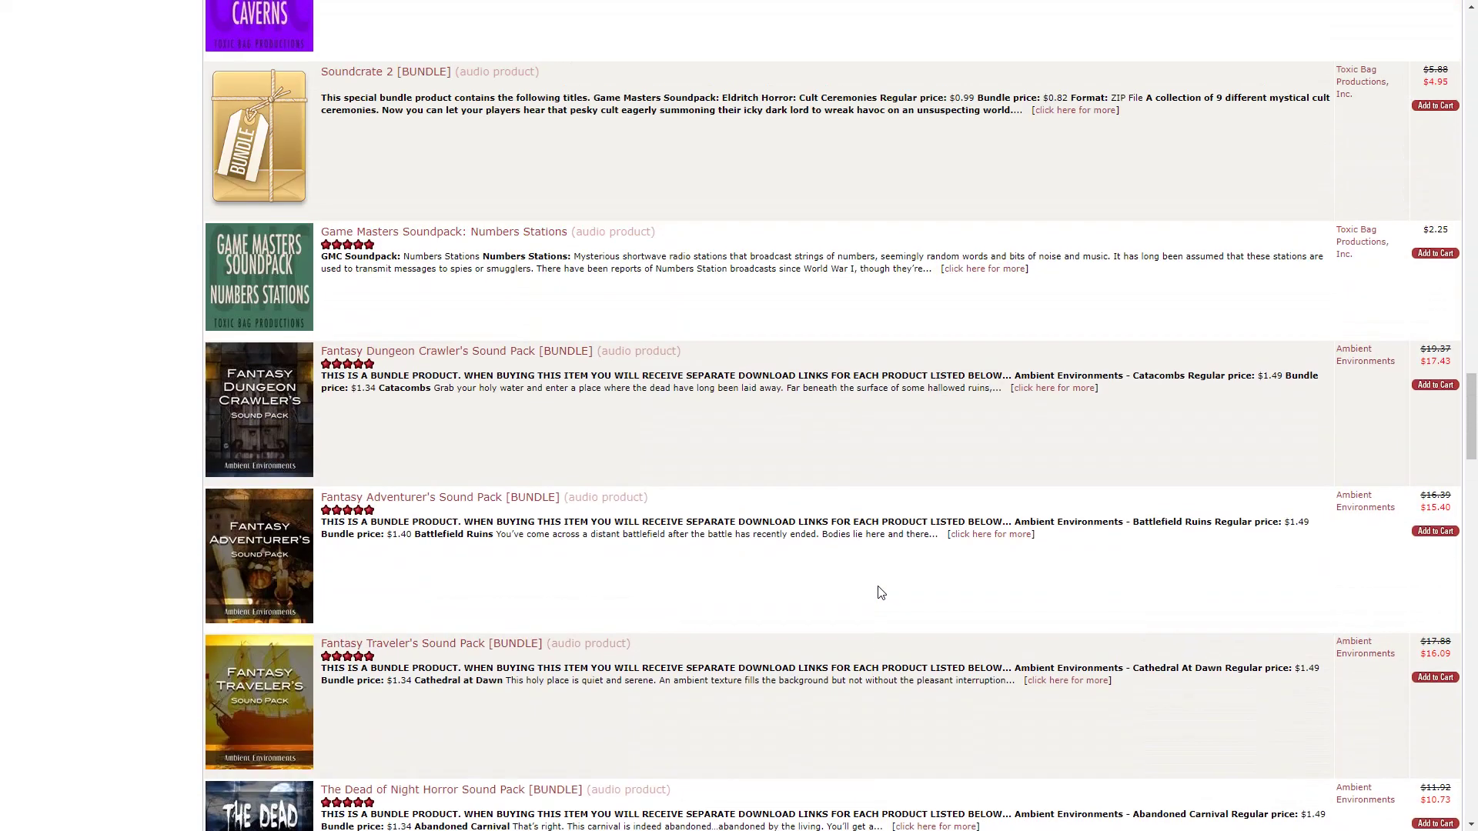
scroll(881, 593, "up", 3)
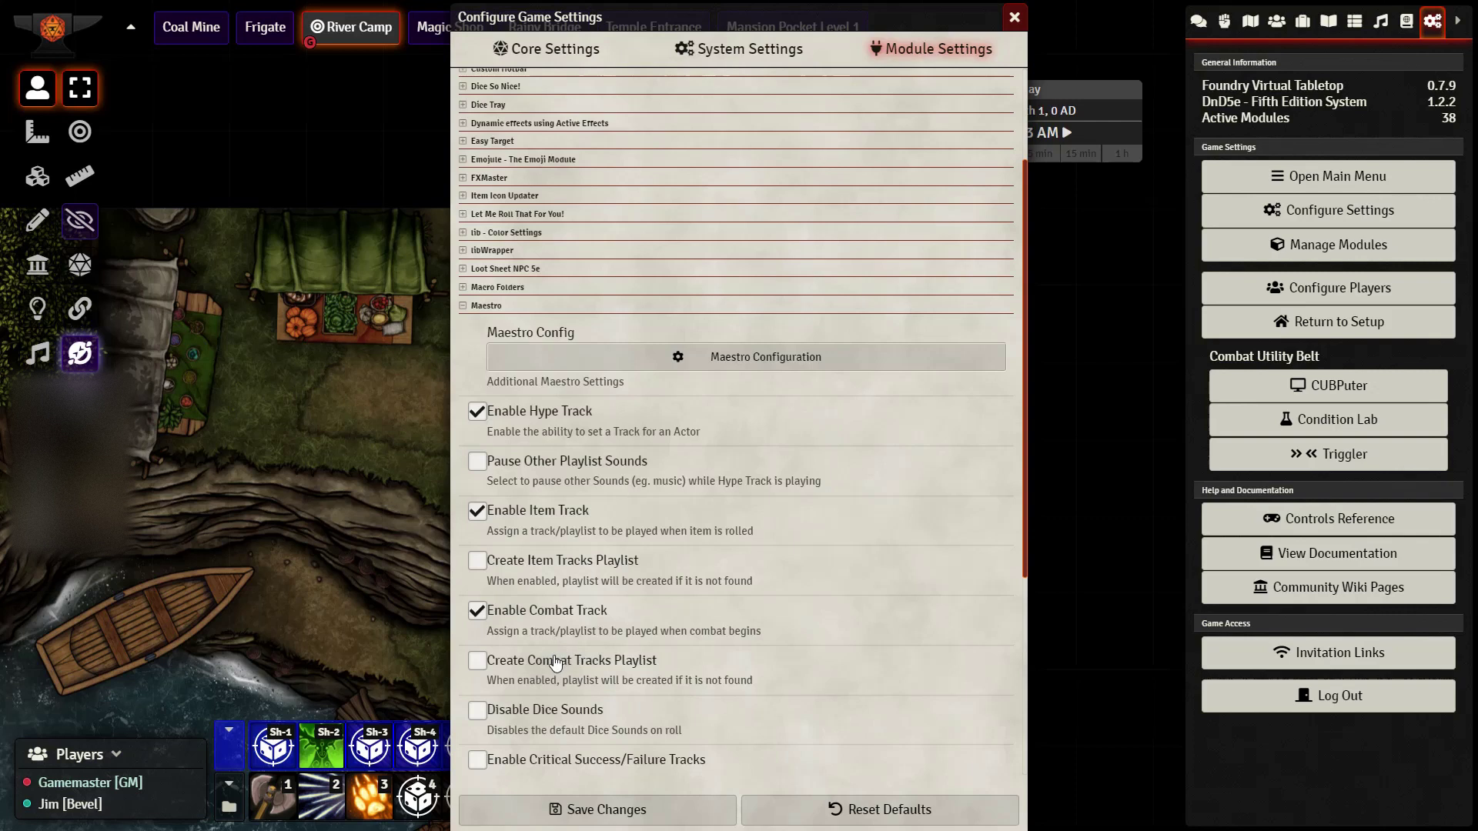
- Review the Maestro module's track options and its critical success and failure track configuration, and close the settings
scroll(553, 648, "down", 3)
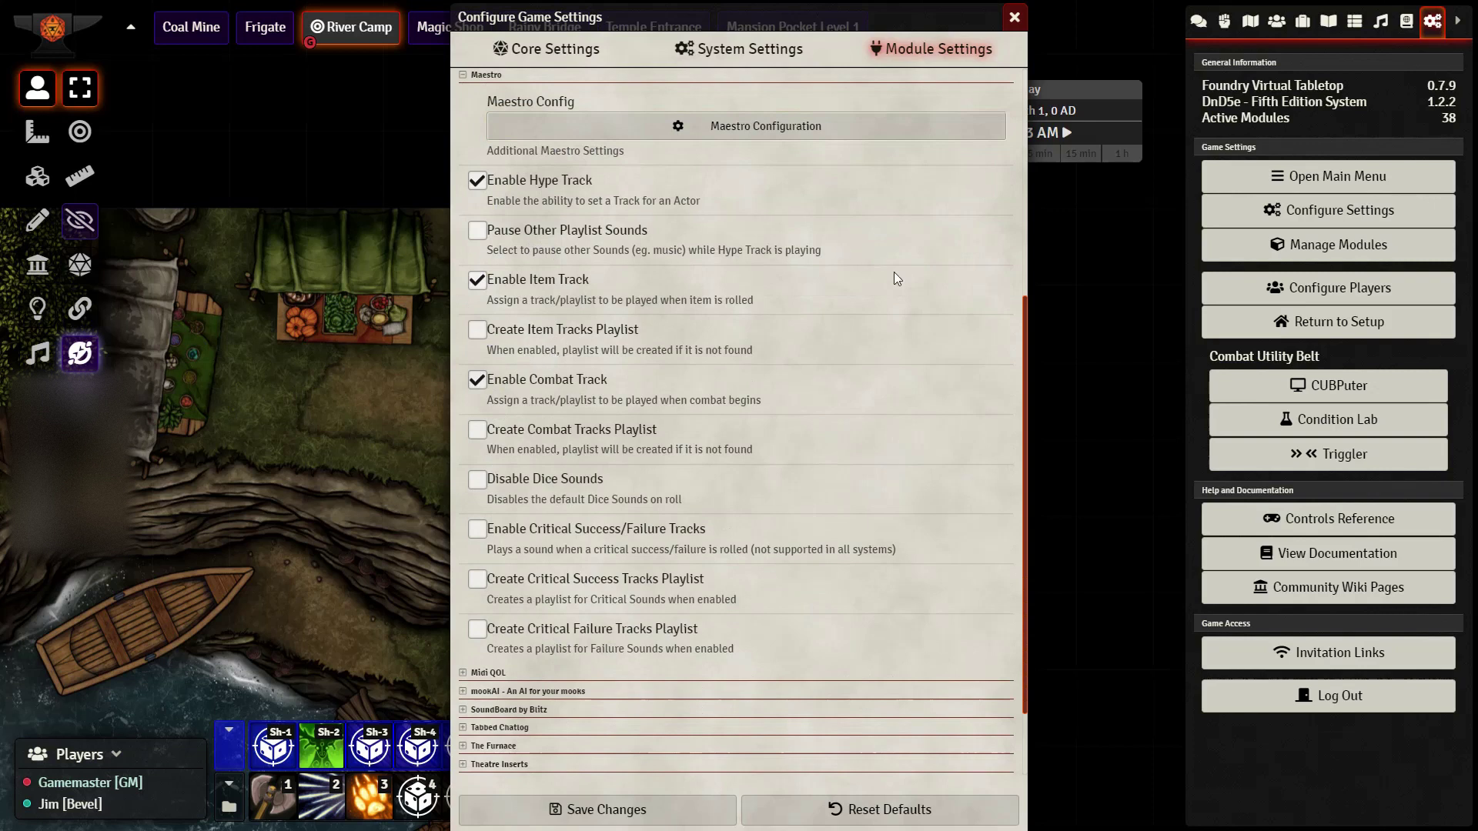
left_click(755, 137)
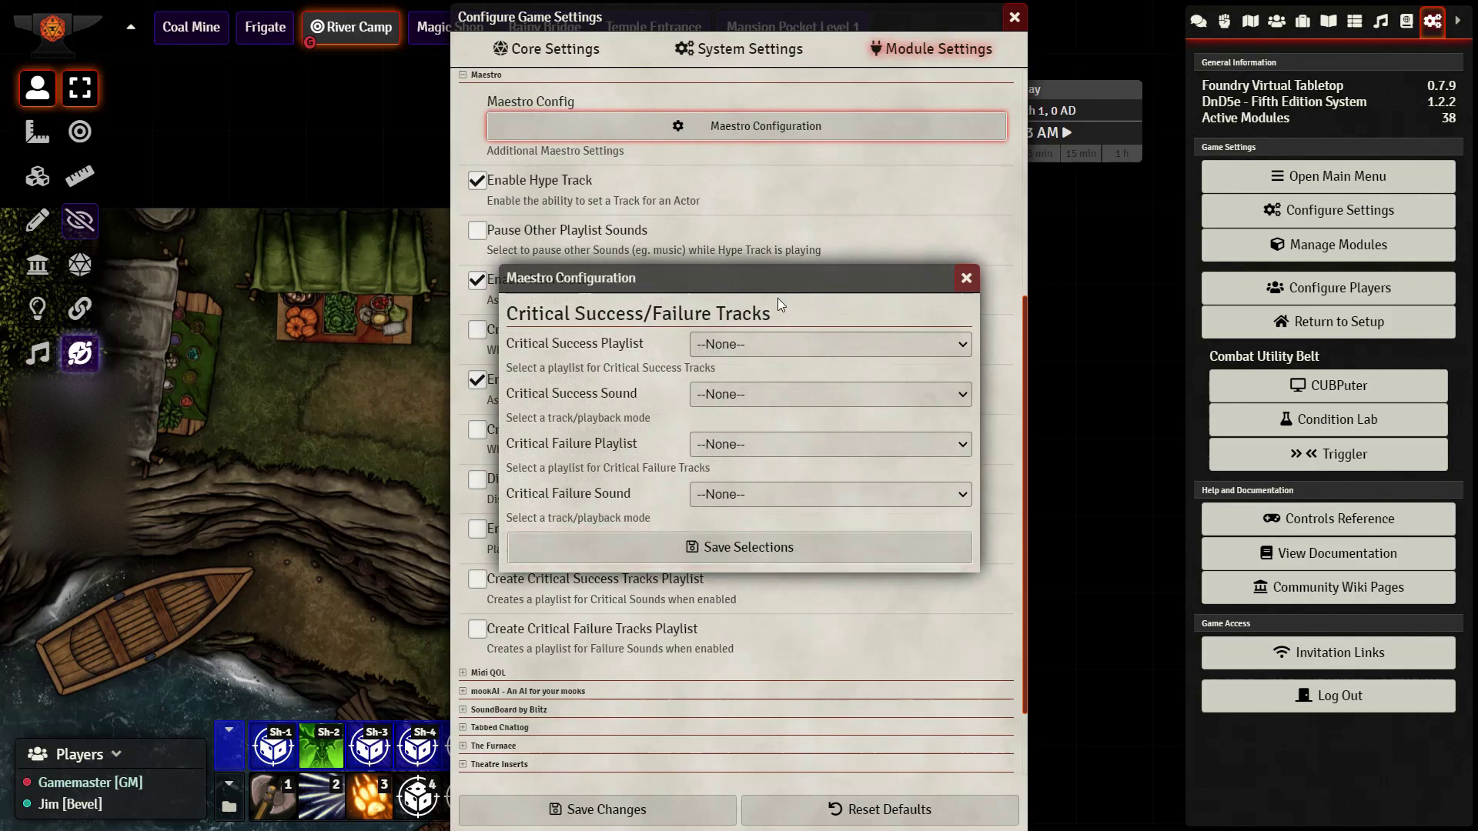
left_click(966, 278)
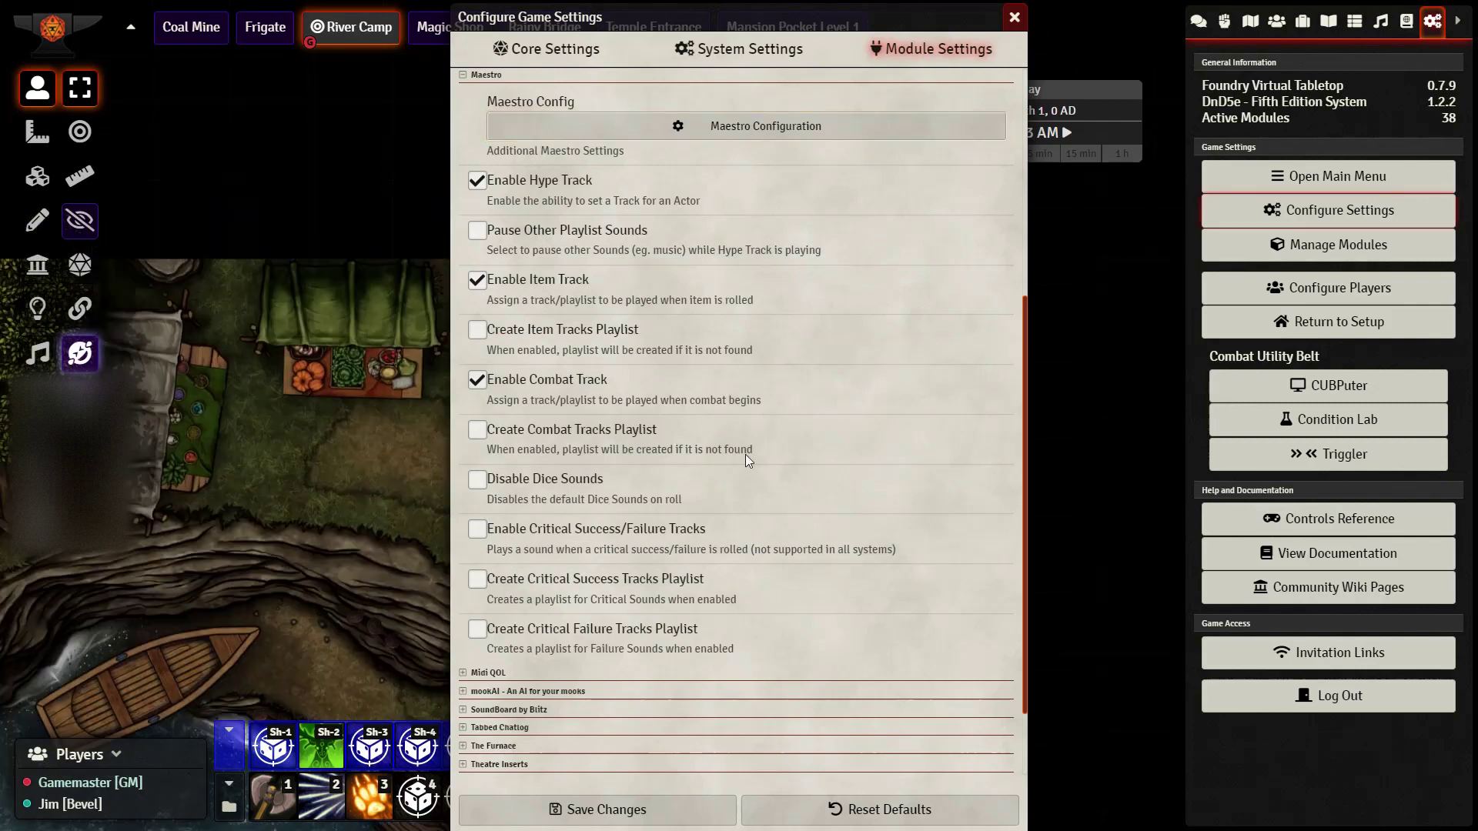
left_click(1012, 18)
- Save the axe track from the Item Sounds playlist as the item track of Merric's Greataxe
right_click(587, 308)
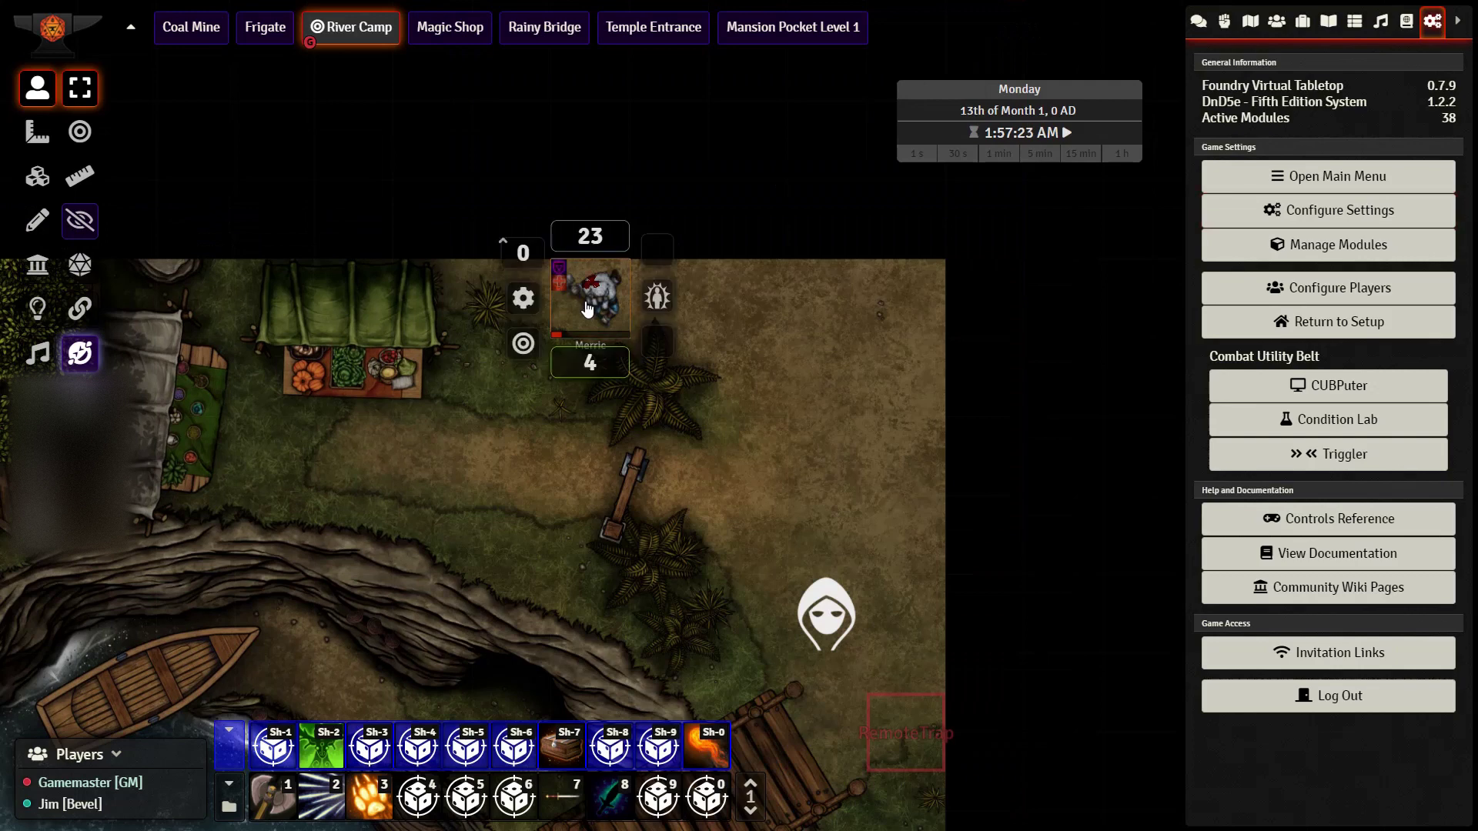
double_click(588, 306)
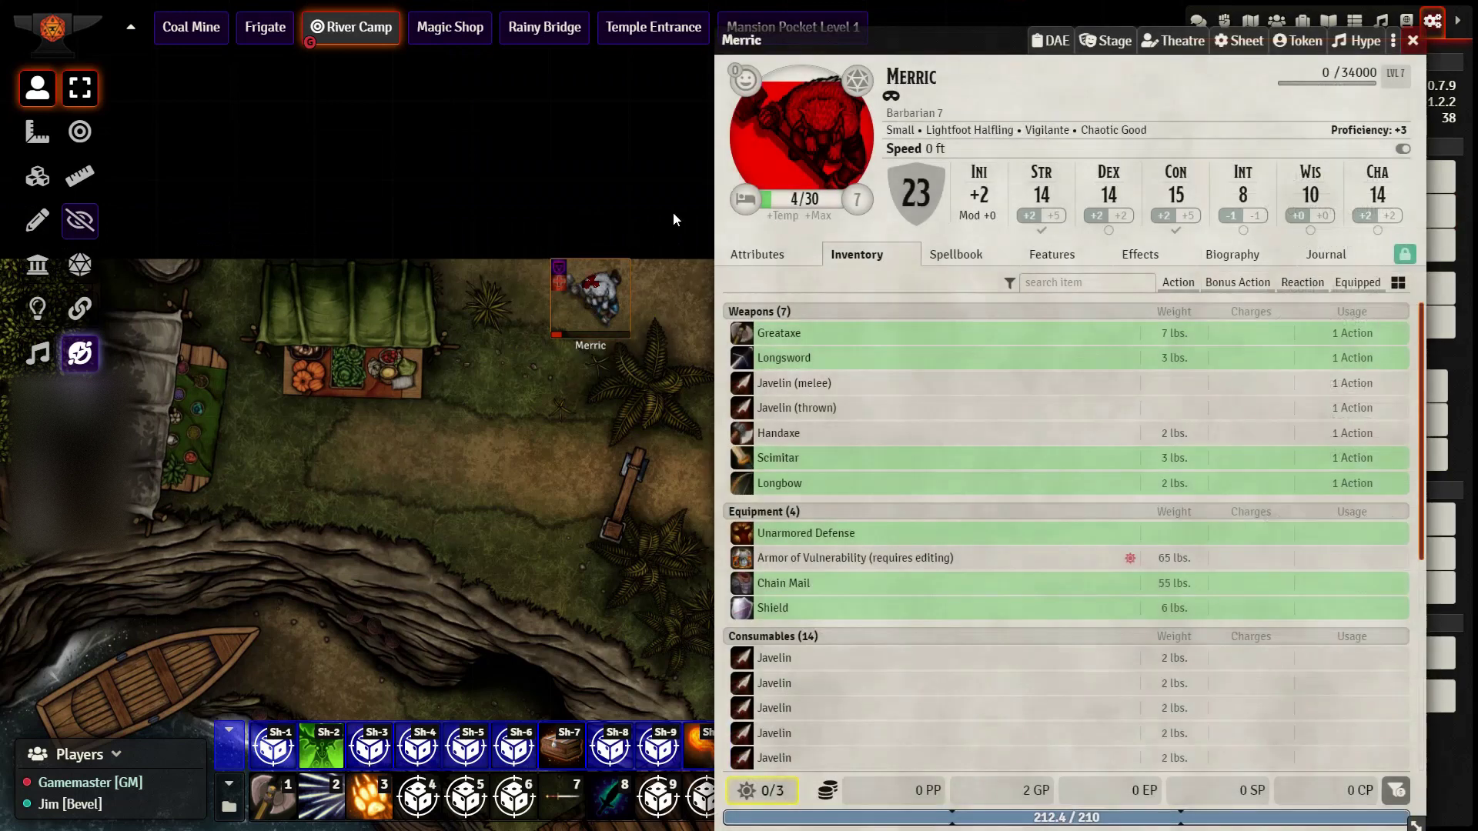
right_click(778, 339)
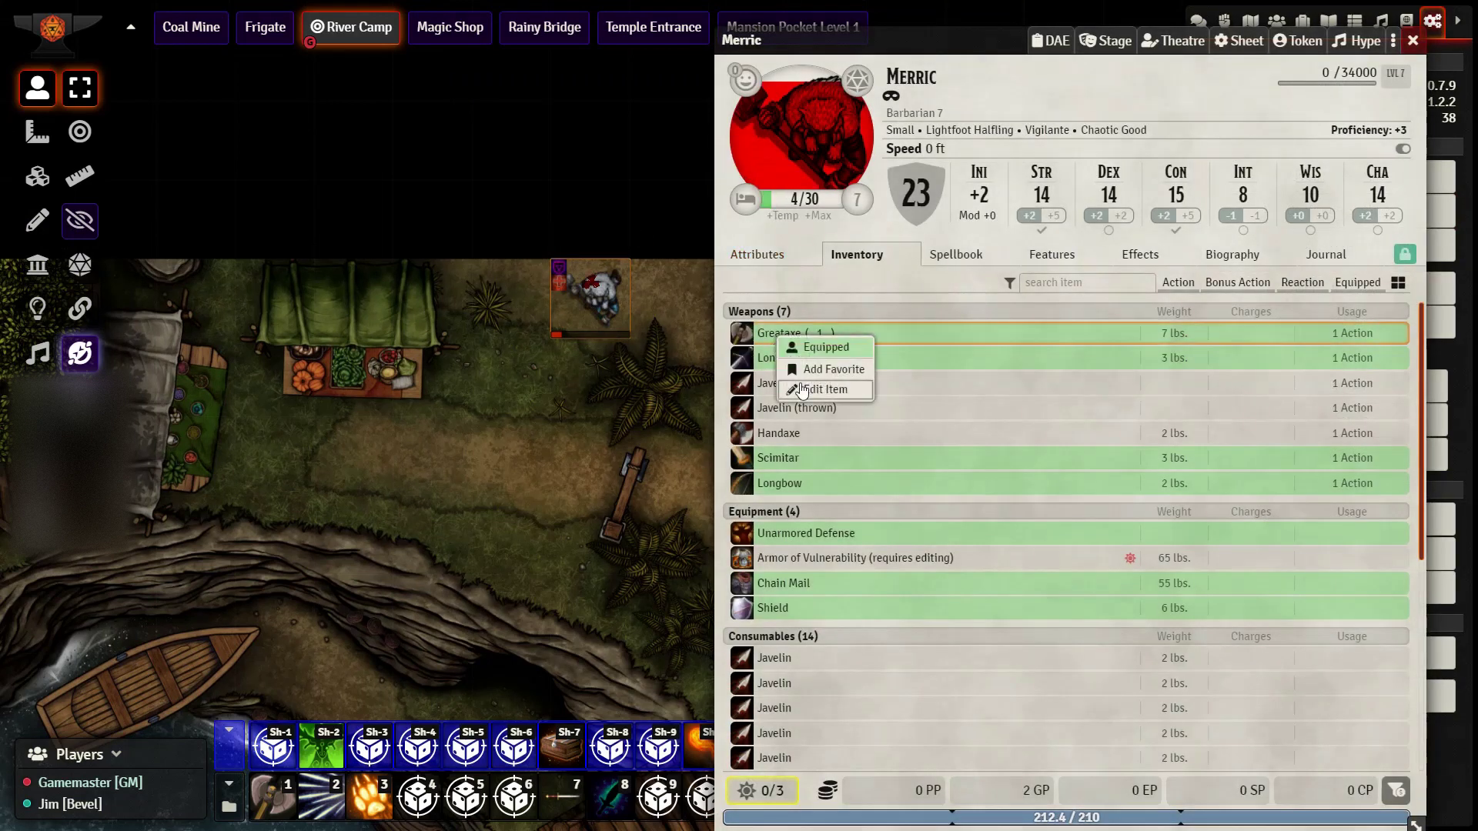
left_click(802, 389)
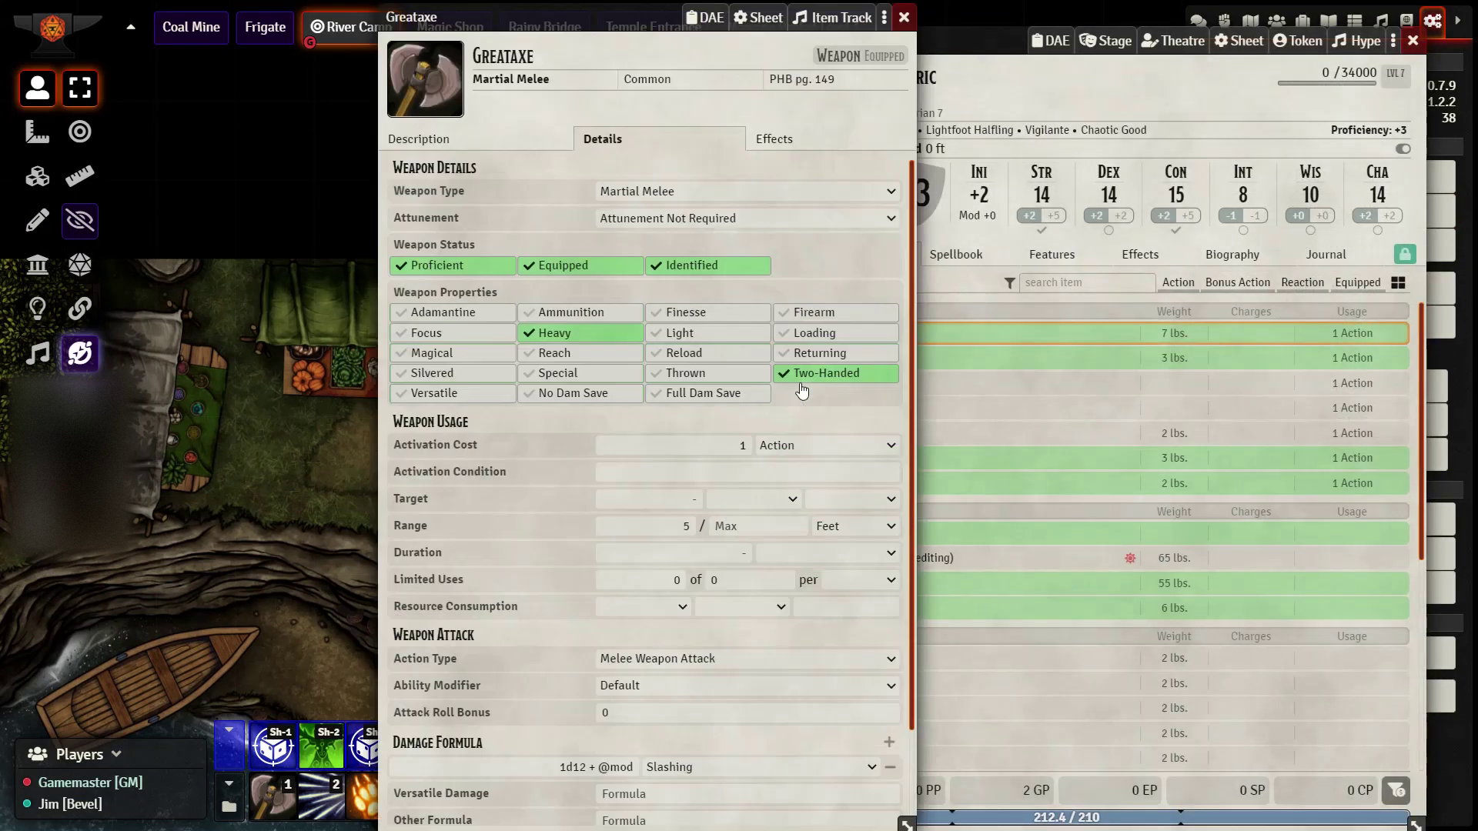
left_click(824, 23)
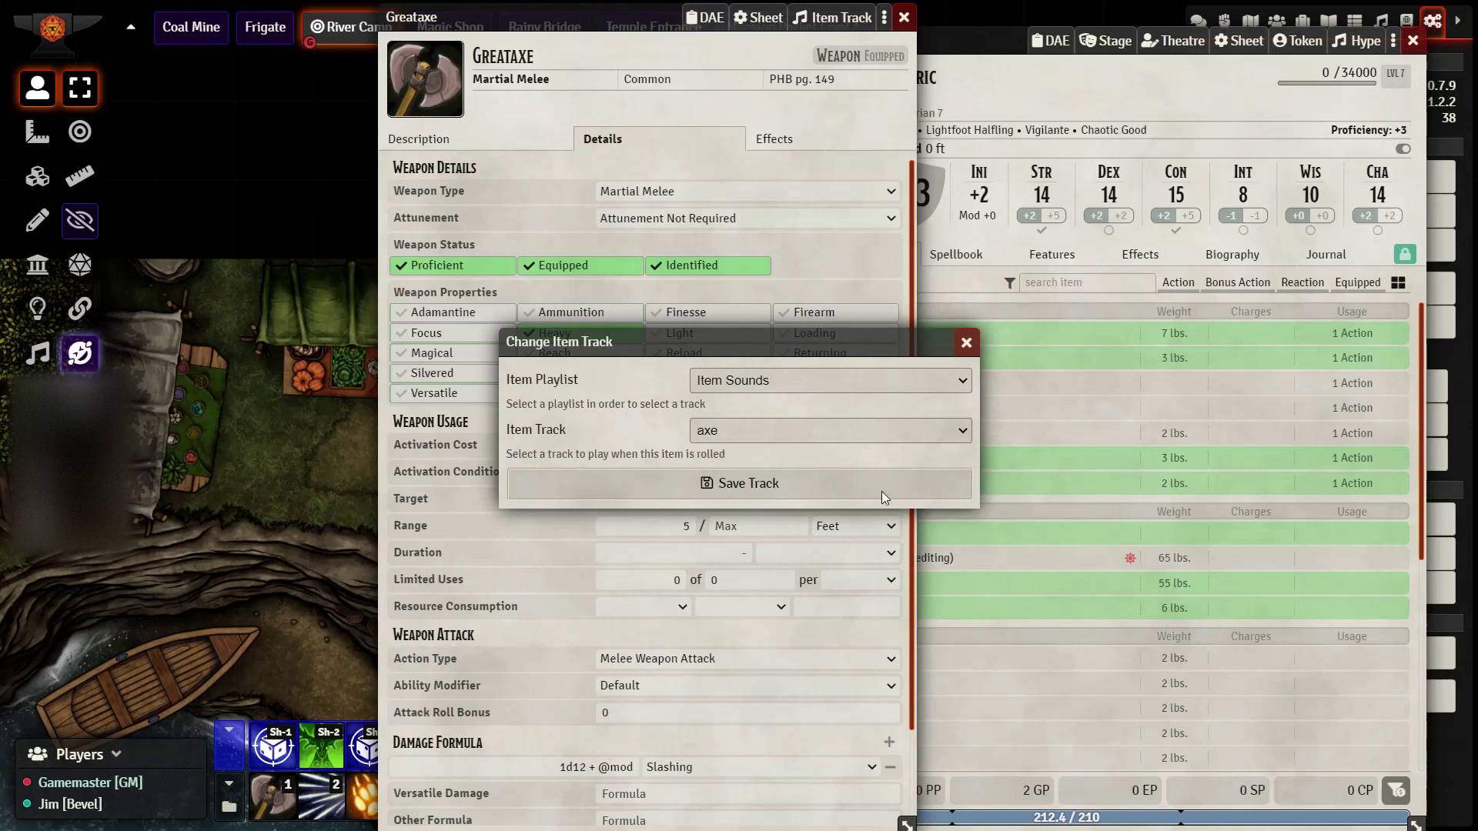
left_click(800, 481)
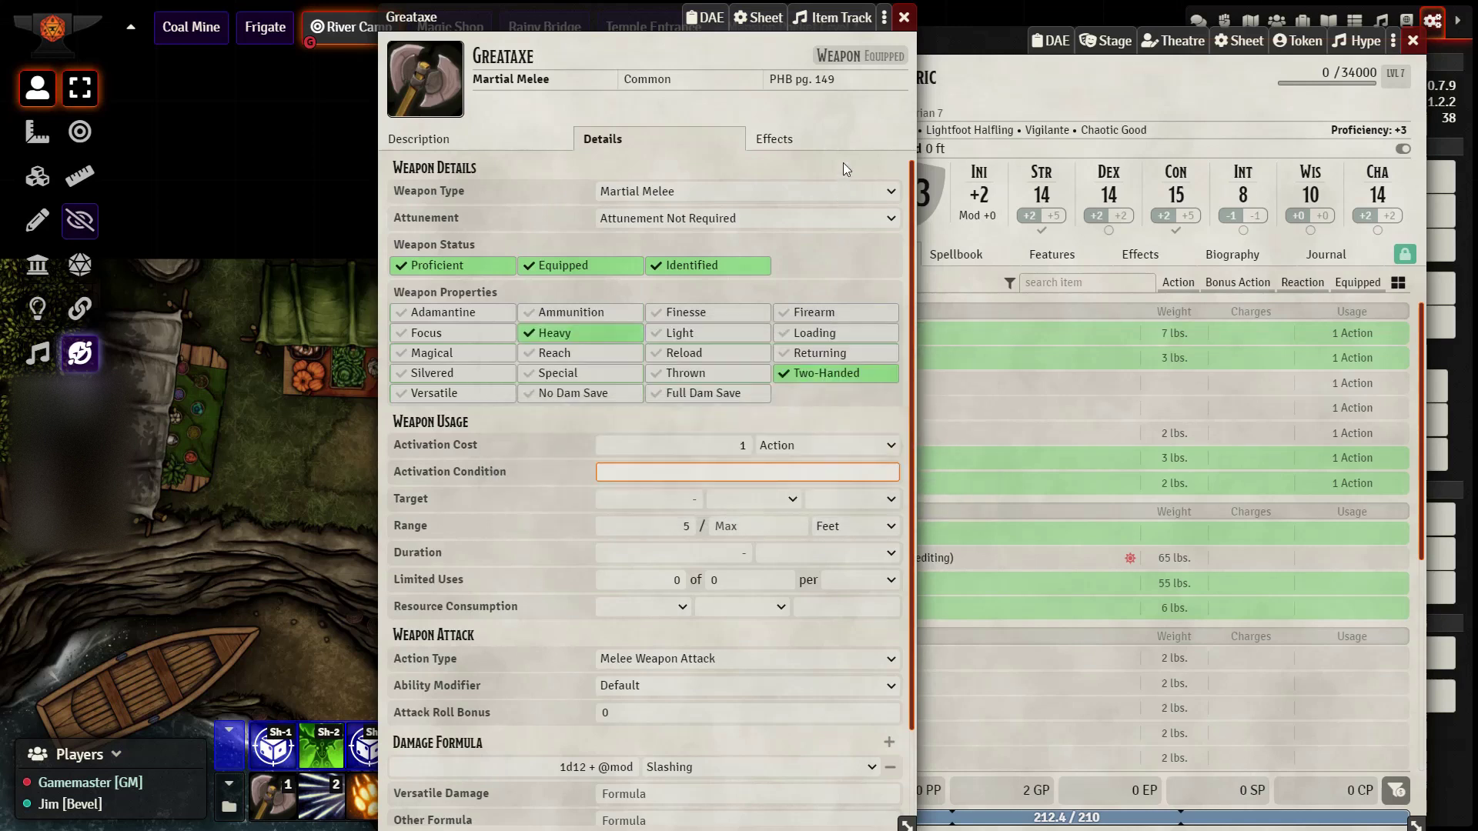
left_click(902, 18)
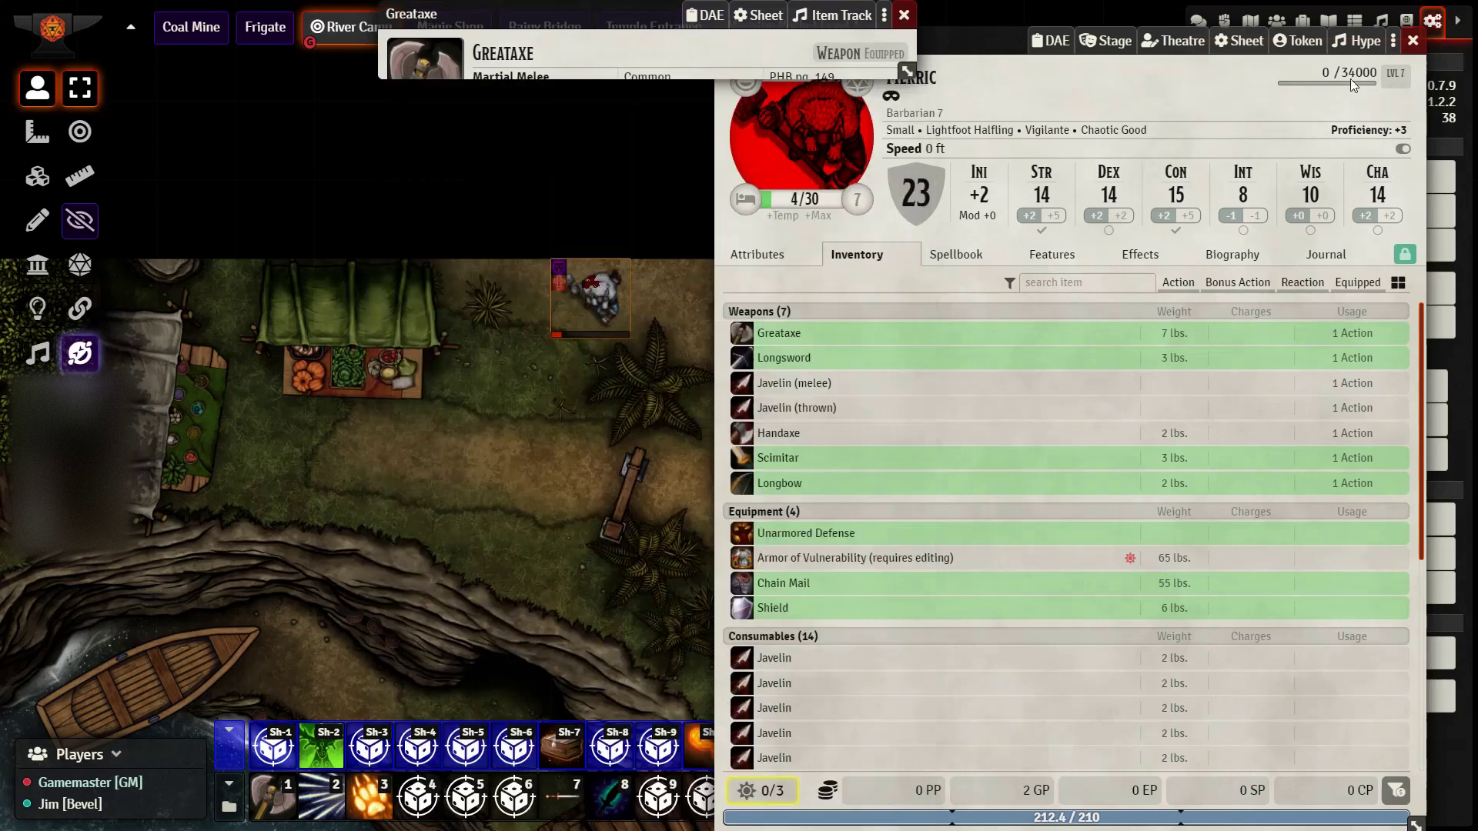
left_click(1413, 41)
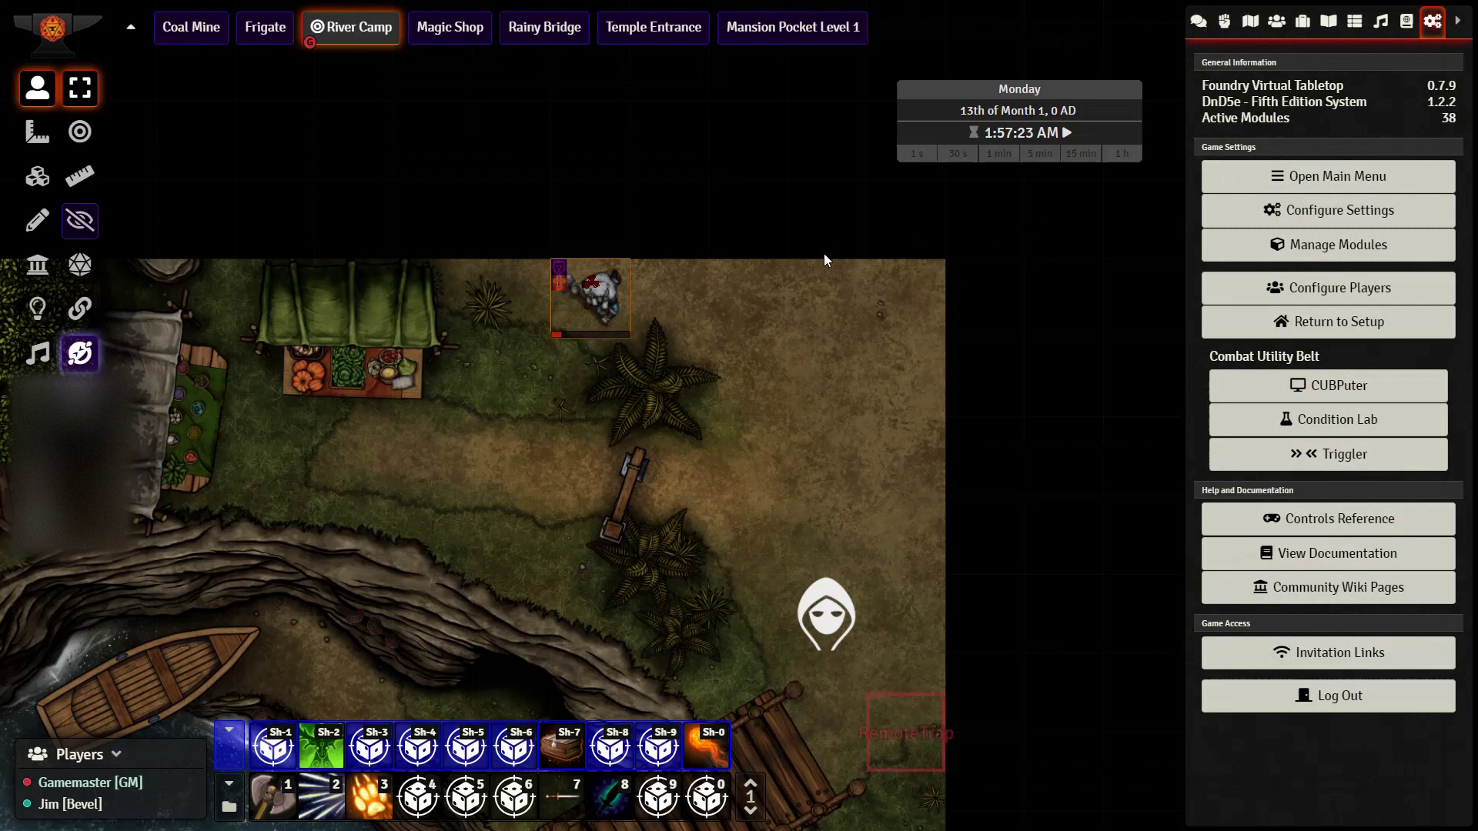
- Roll Merric's Greataxe from the character sheet to trigger its item sound, and close the sheet
double_click(597, 291)
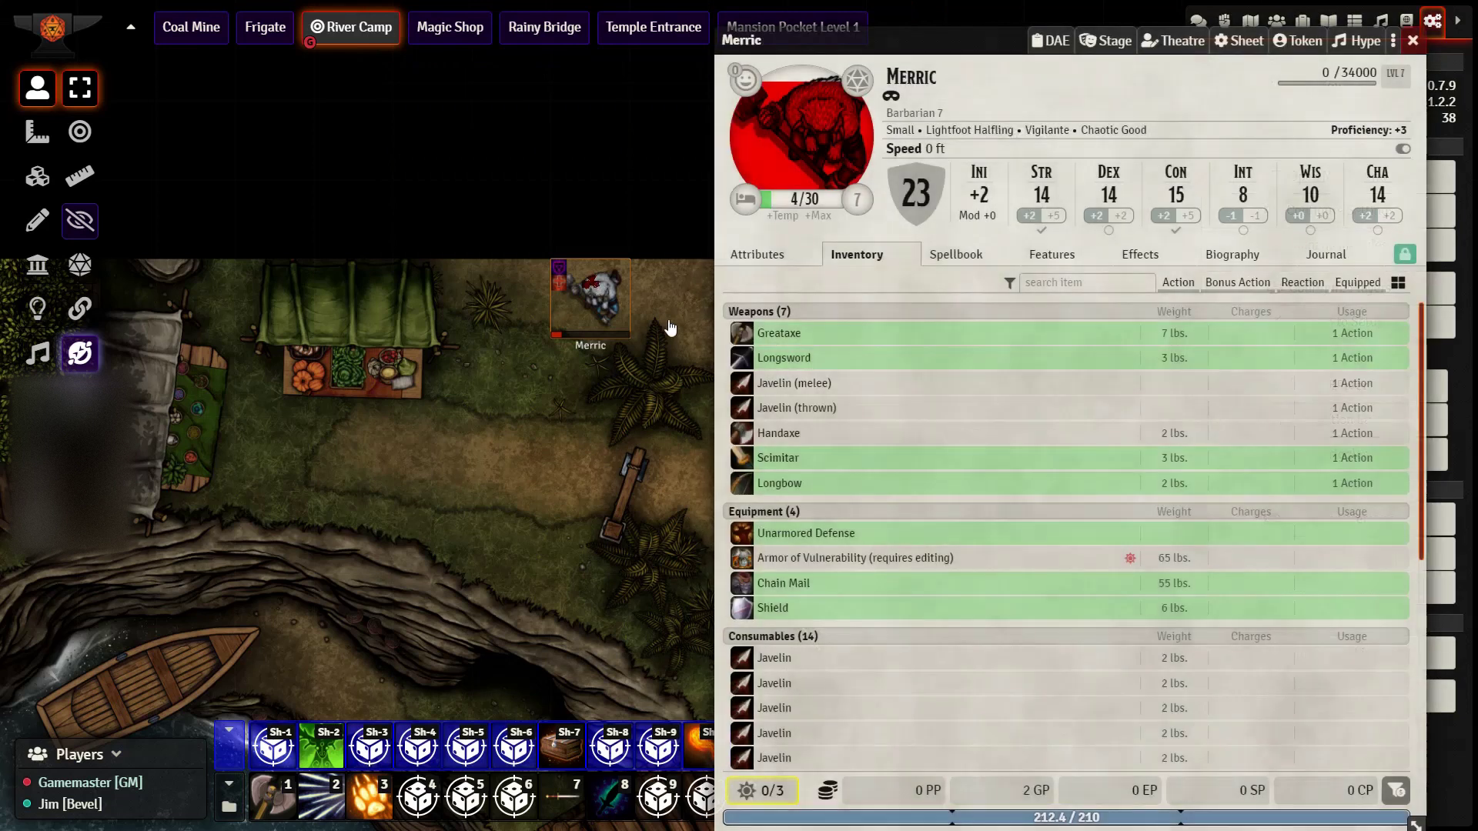
left_click(745, 334)
left_click(1411, 40)
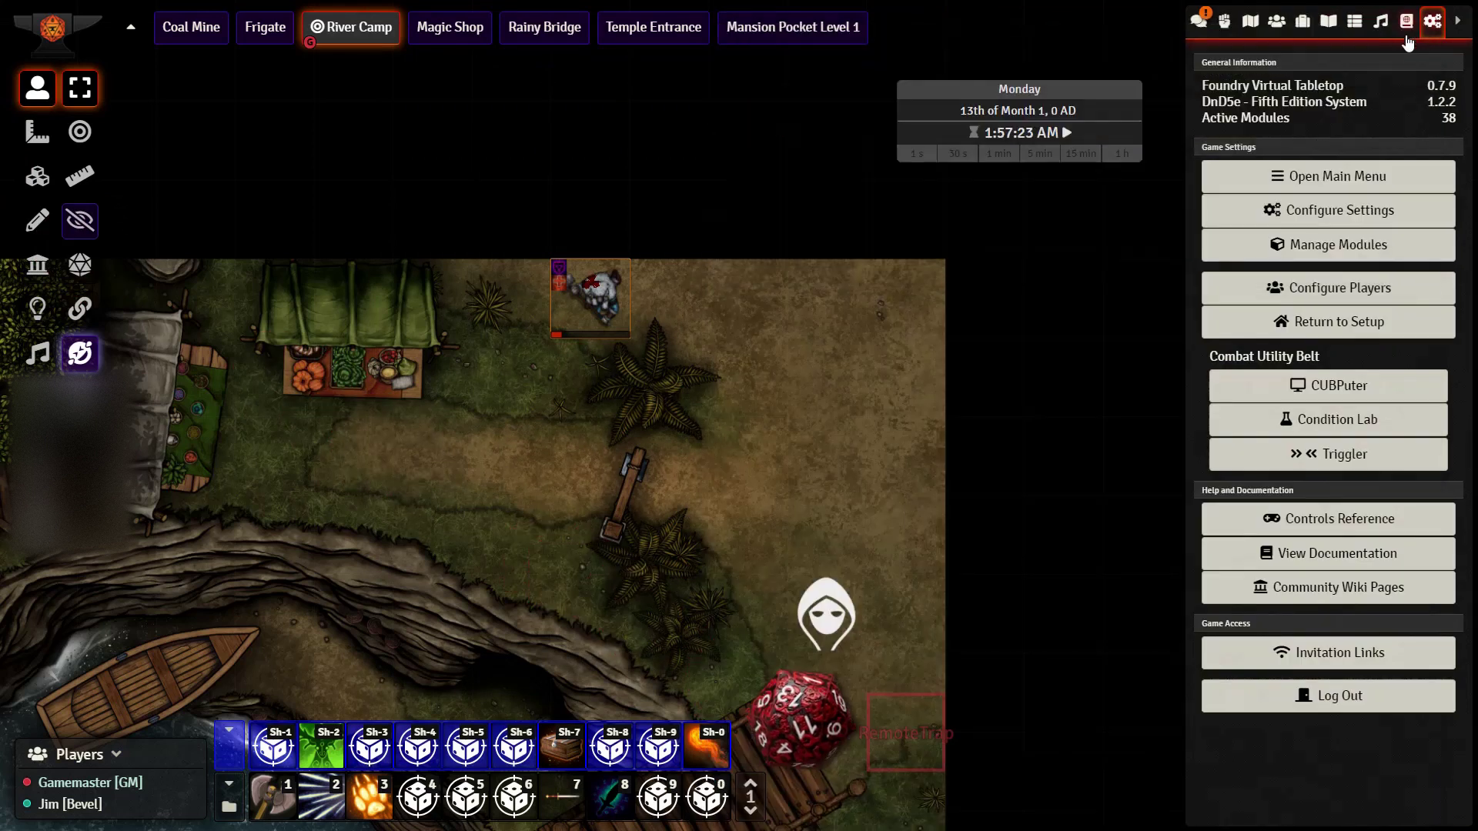
left_click(472, 753)
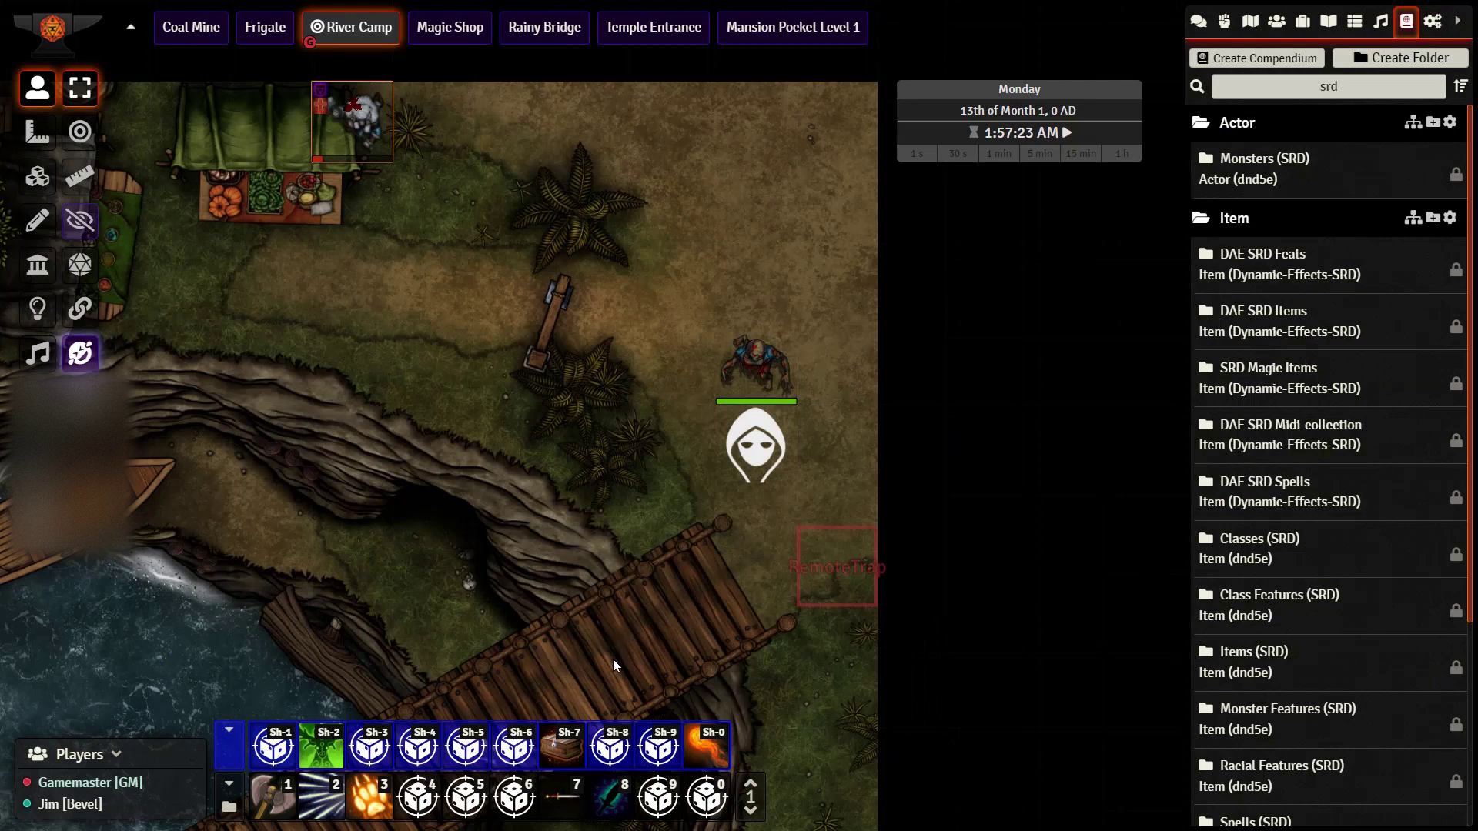
- Inspect the ambient sound beside the palm tree and test it by moving Merric's token two squares right and back
left_click_drag(506, 450, 637, 558)
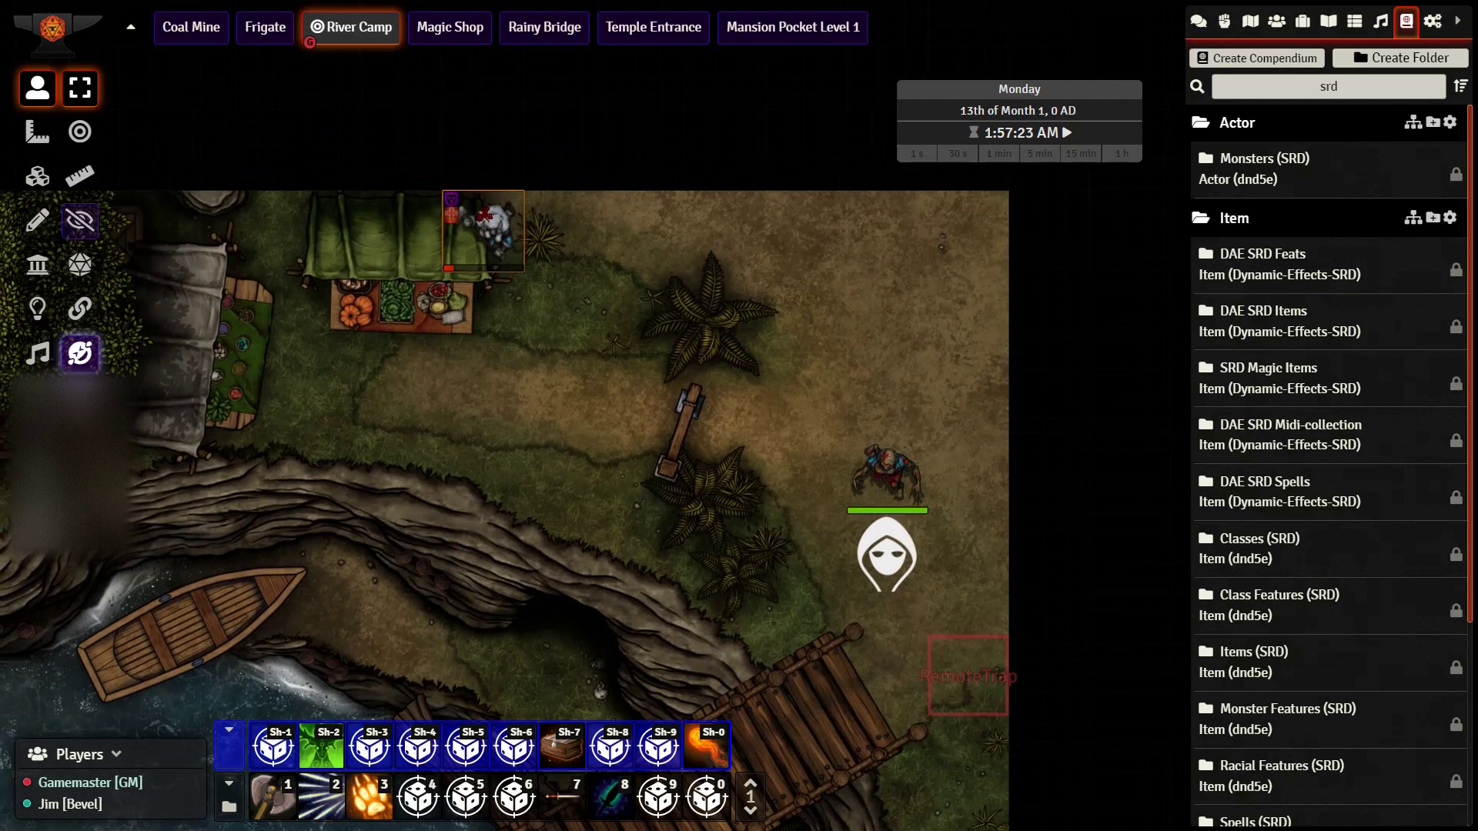
left_click(38, 353)
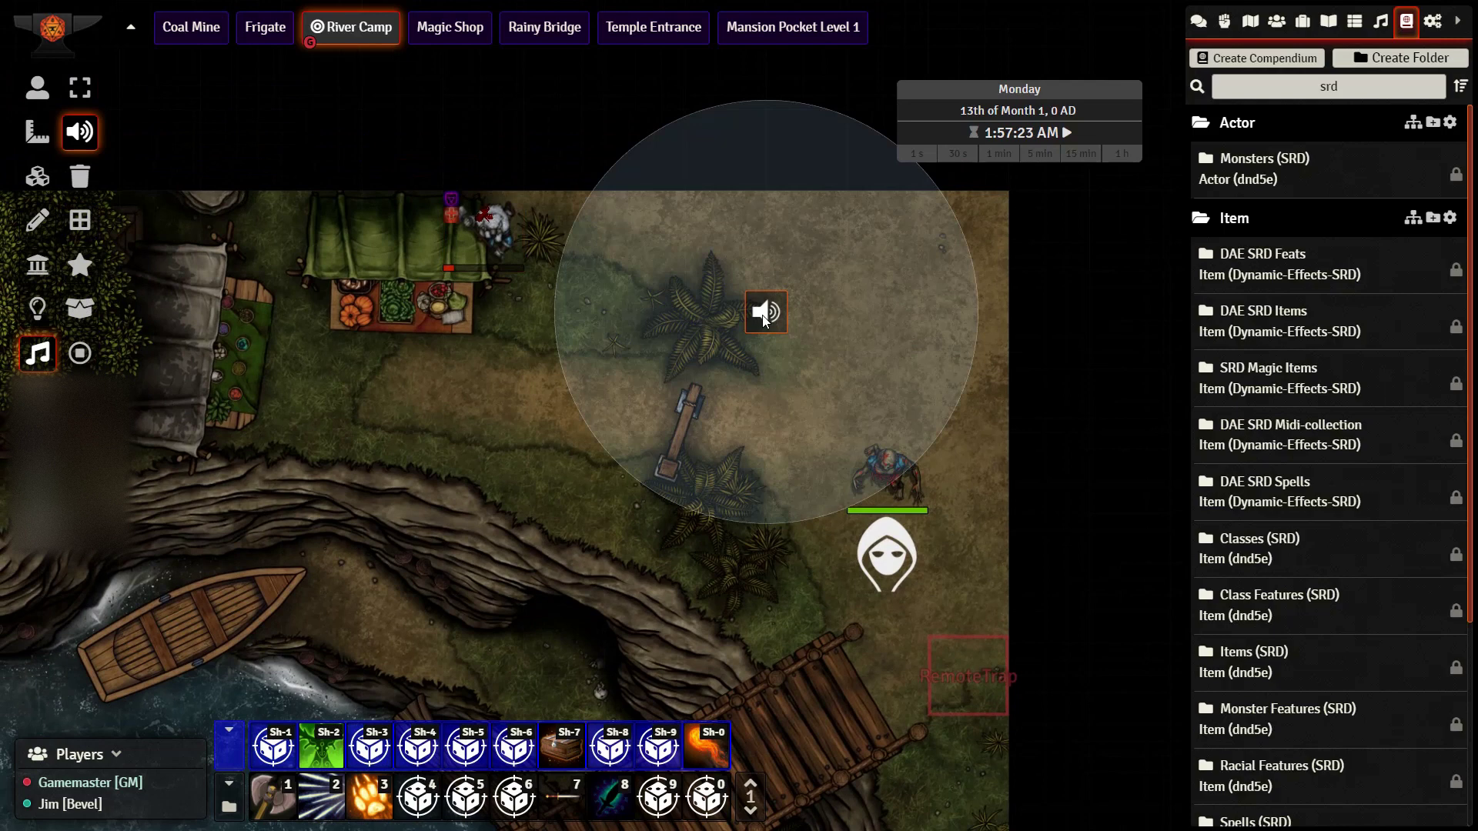
left_click(37, 91)
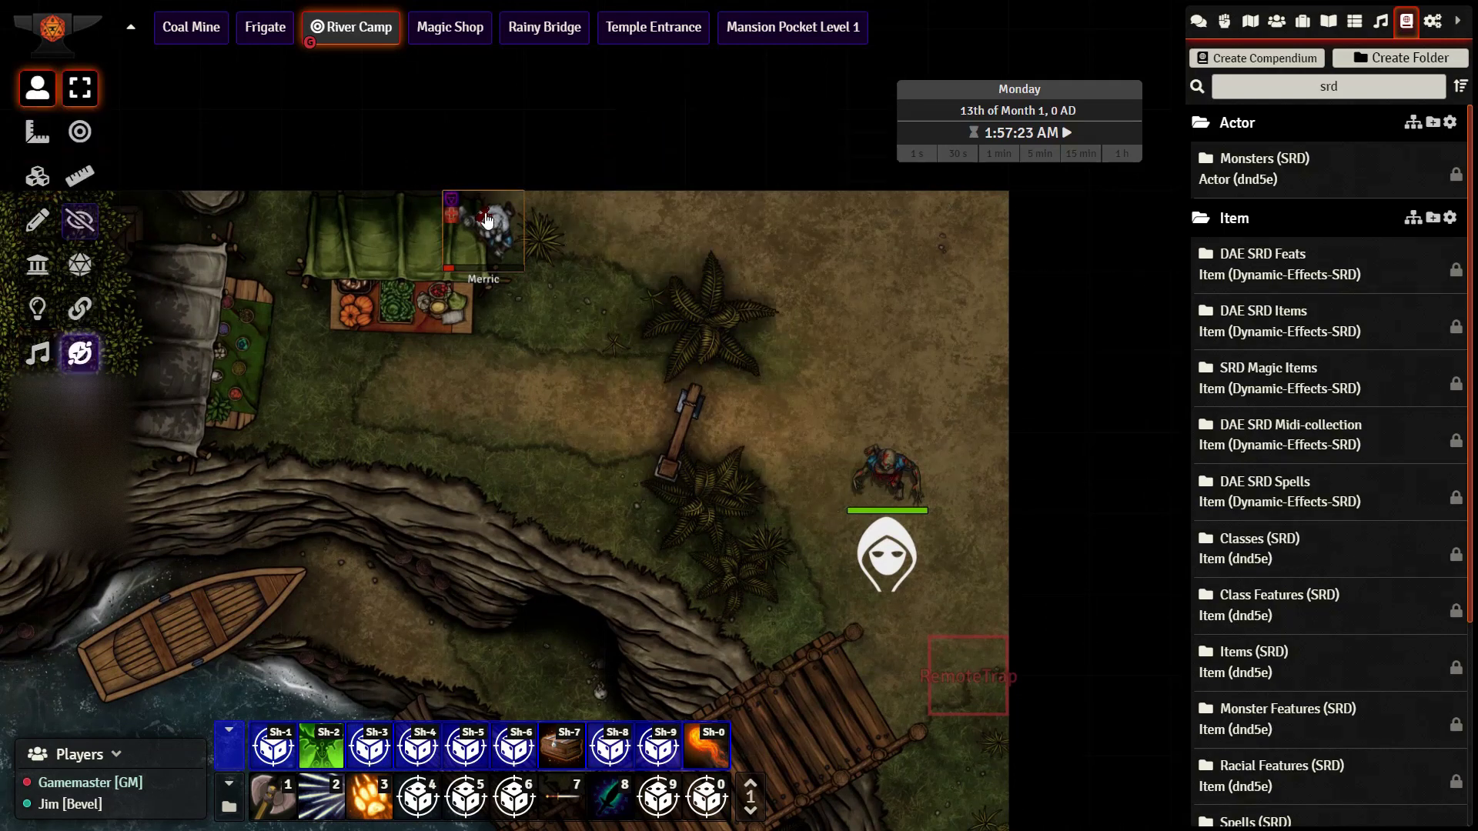
key("Right")
key("Right")
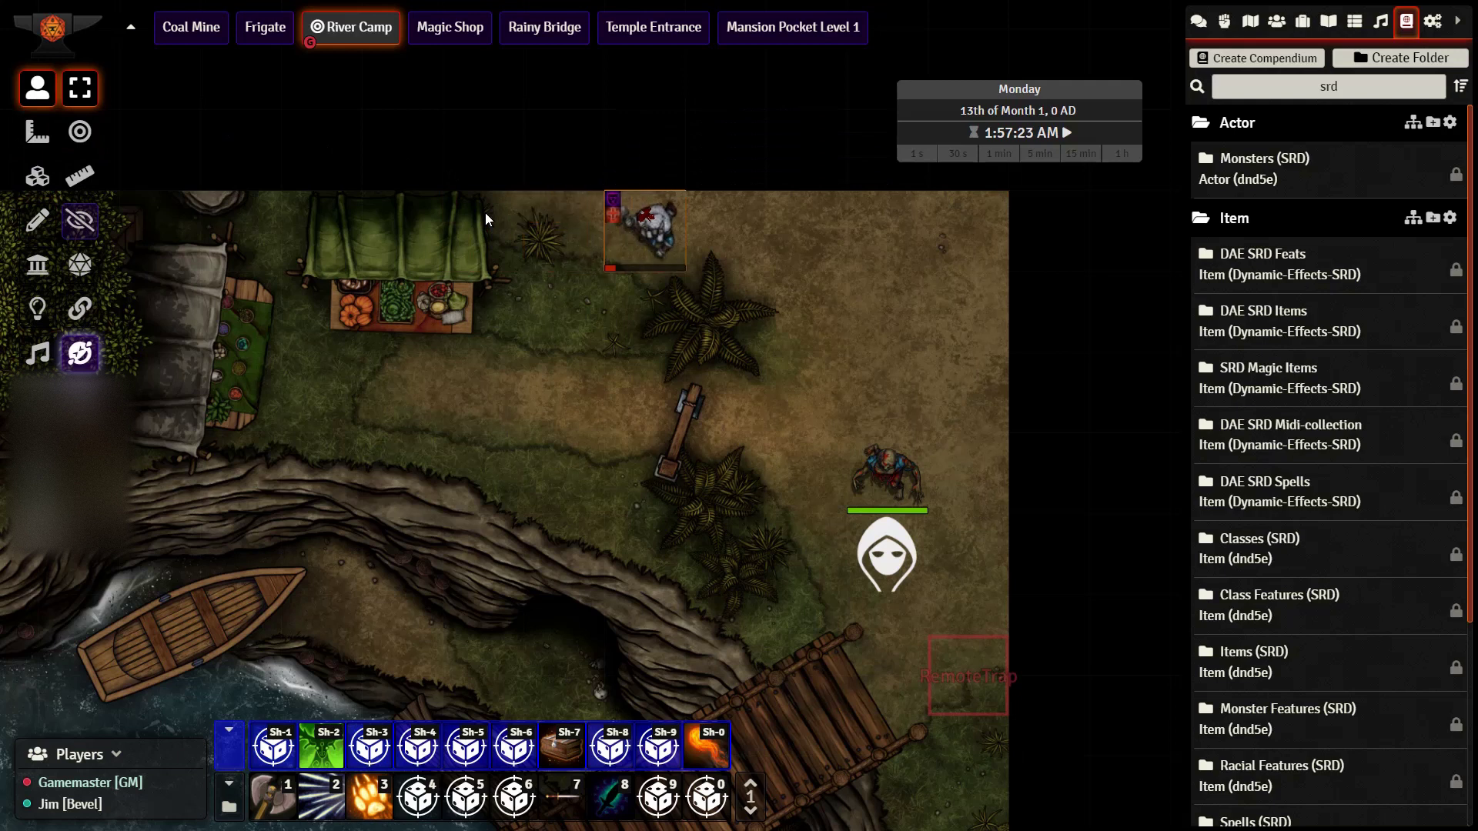
key("Left")
key("Left")
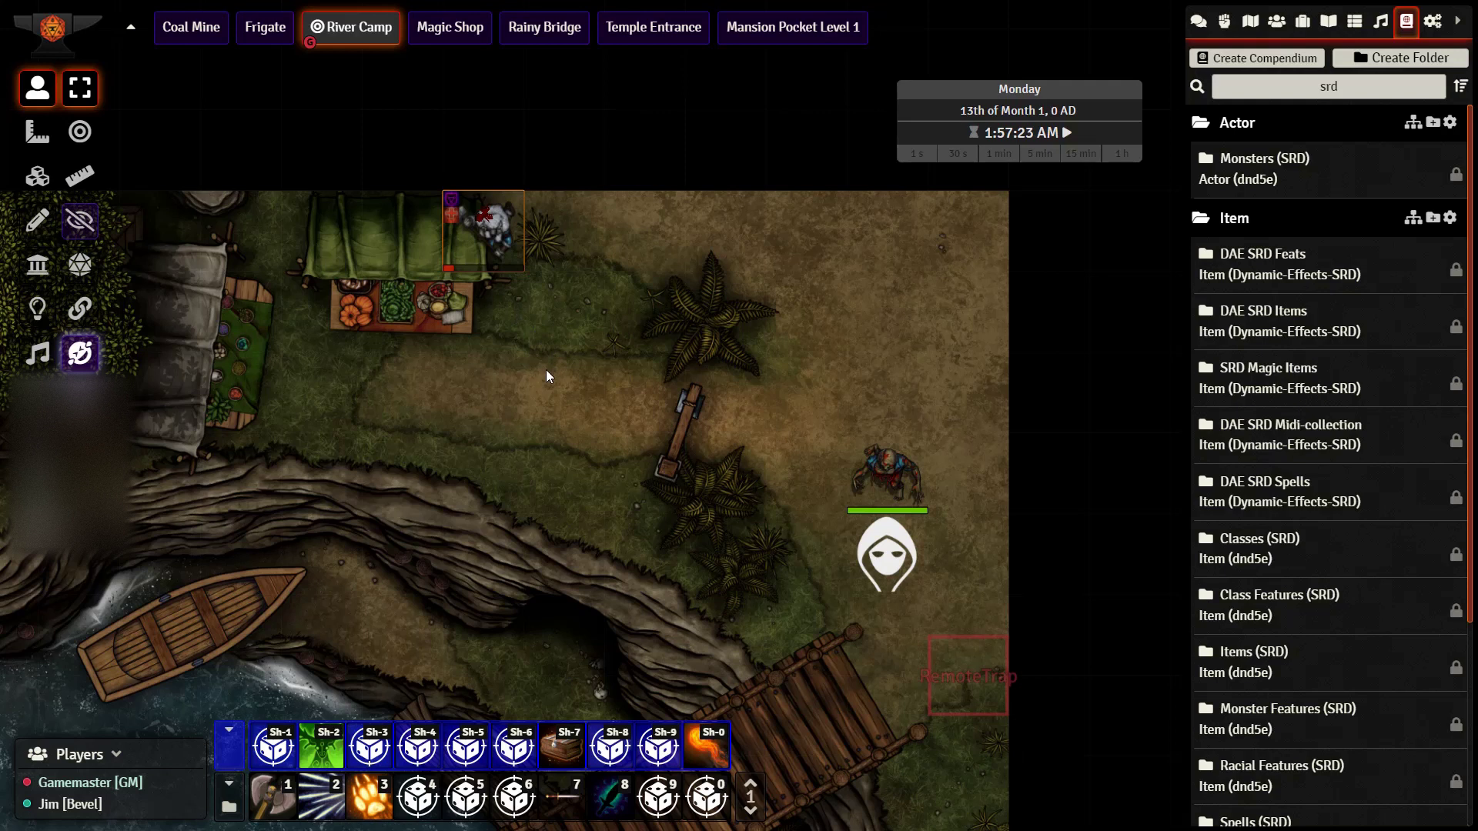
- Close the attachment controls opened for Merric and open them for the Zombie token instead, checking the Zombie's sheet on the way
left_click(80, 310)
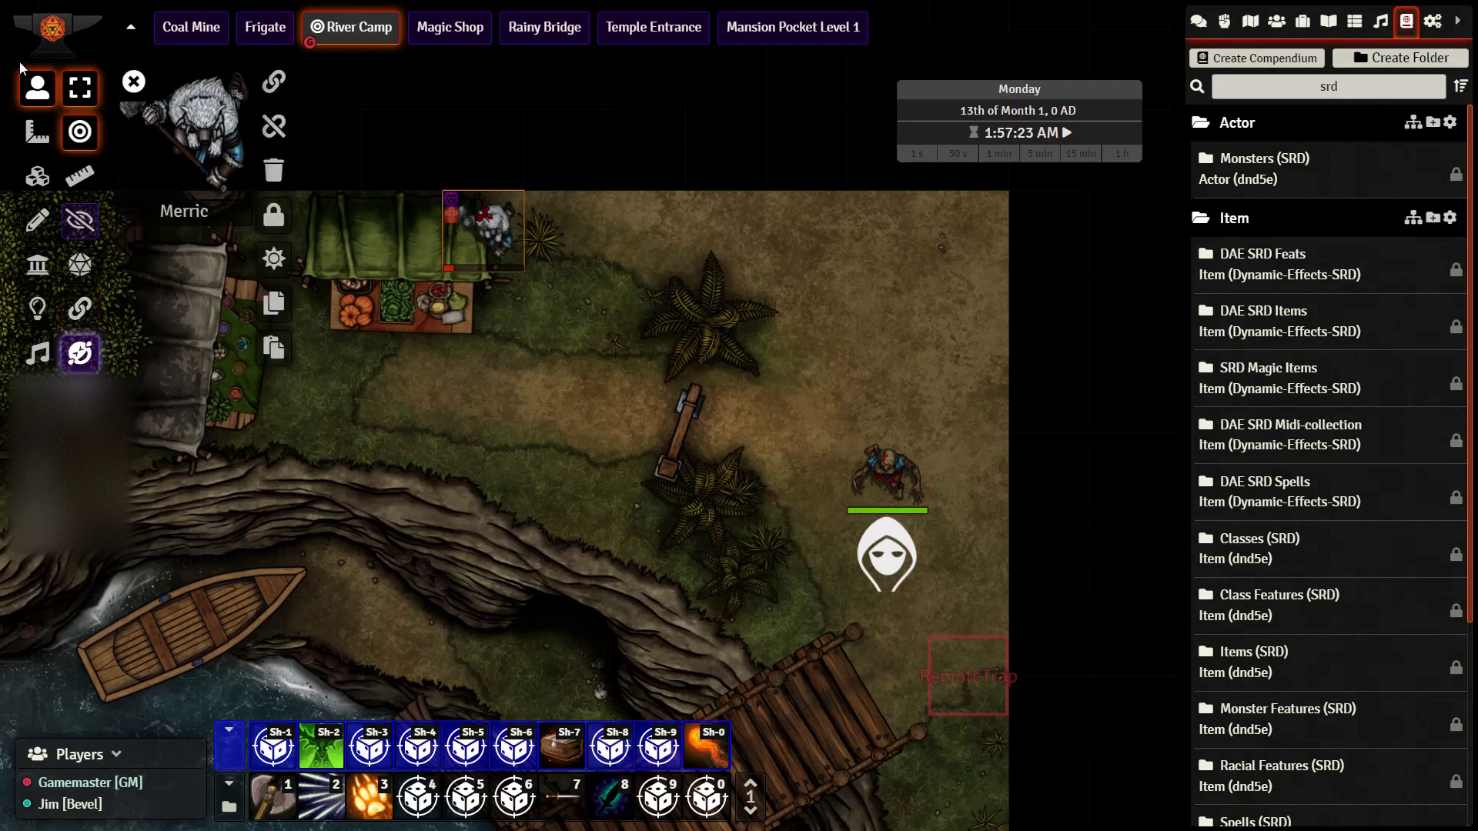
left_click(906, 483)
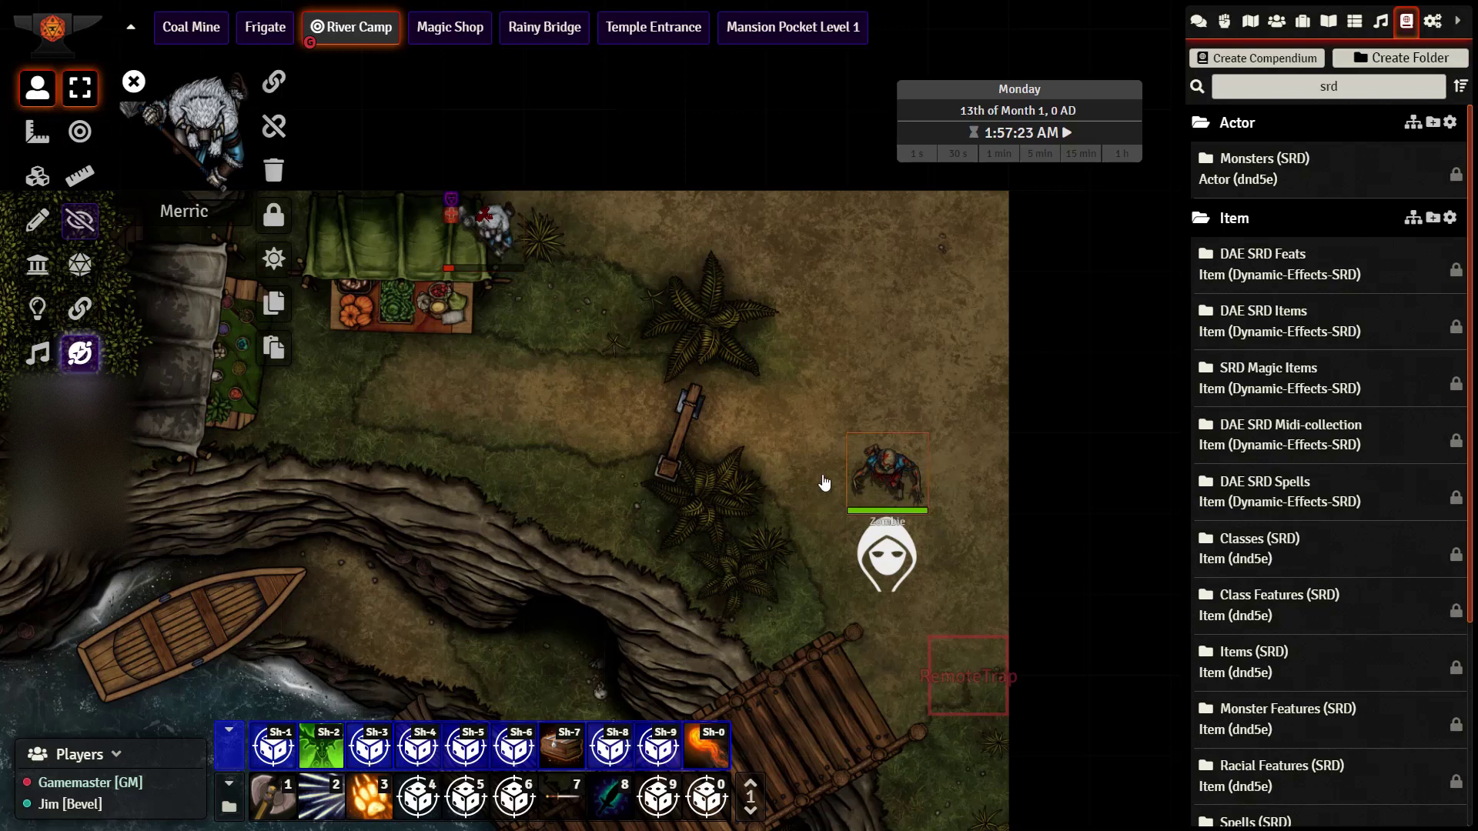
double_click(889, 477)
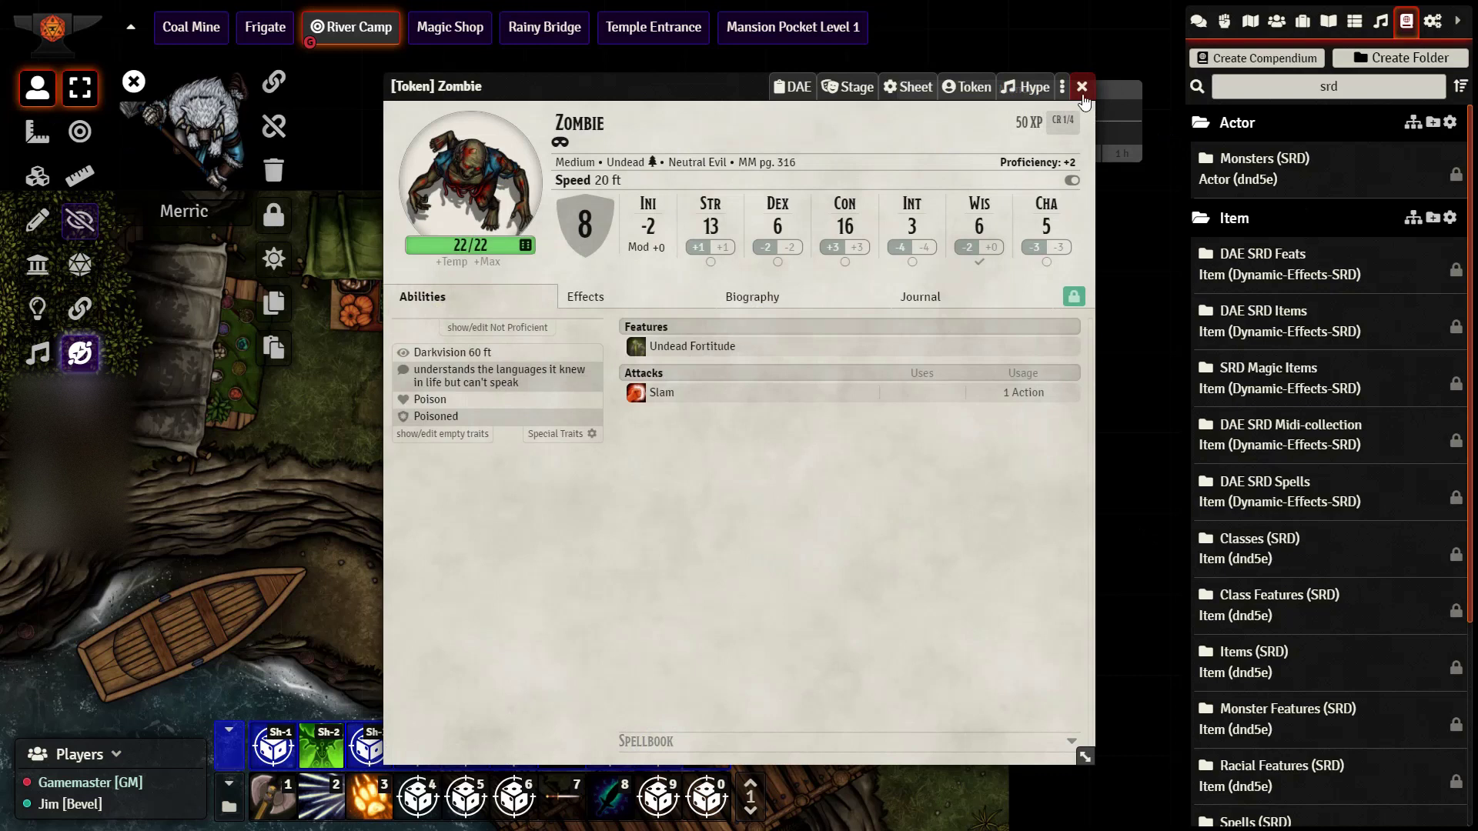
left_click(1081, 86)
left_click(134, 83)
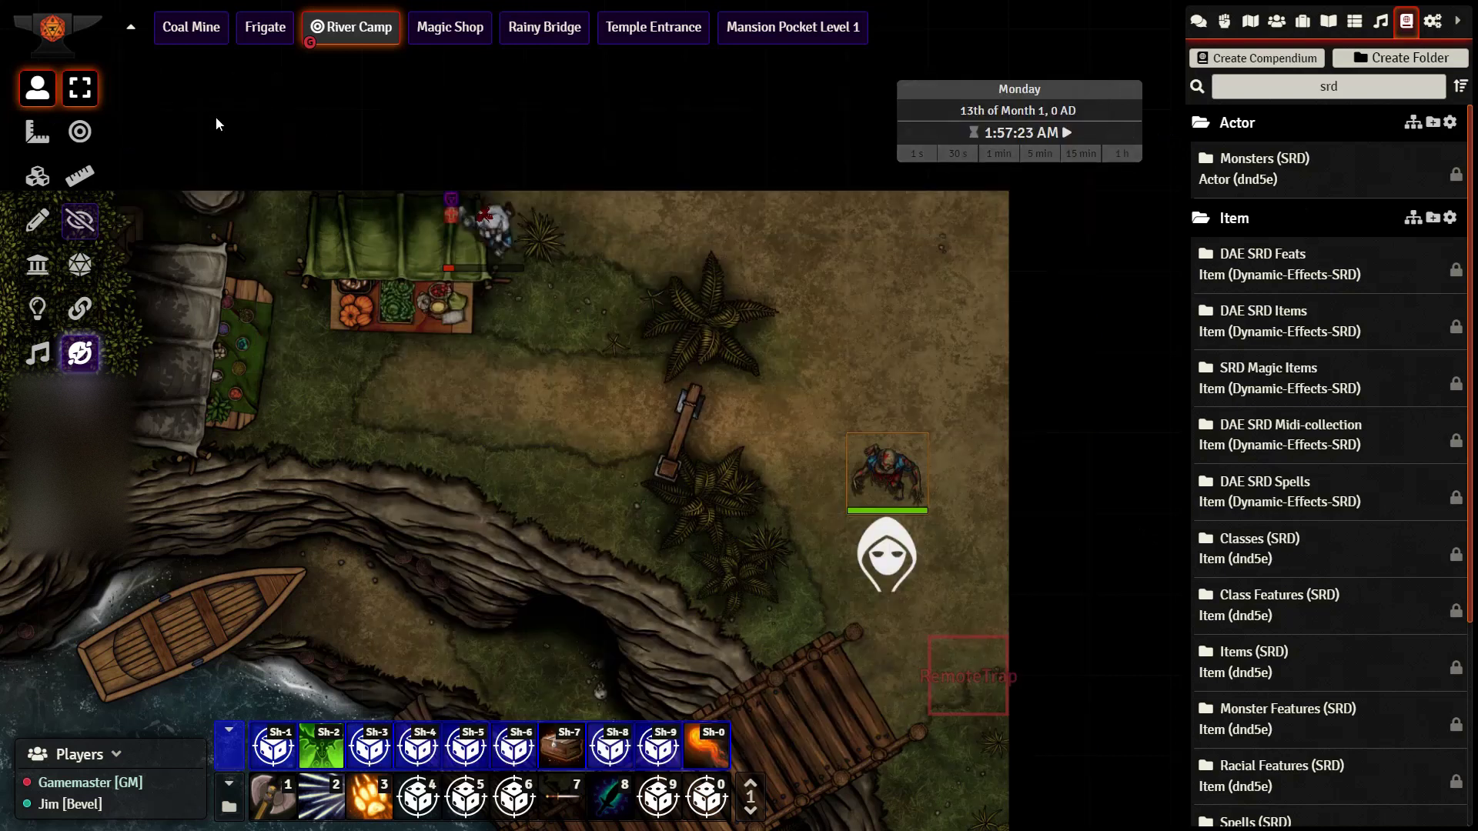
left_click(77, 309)
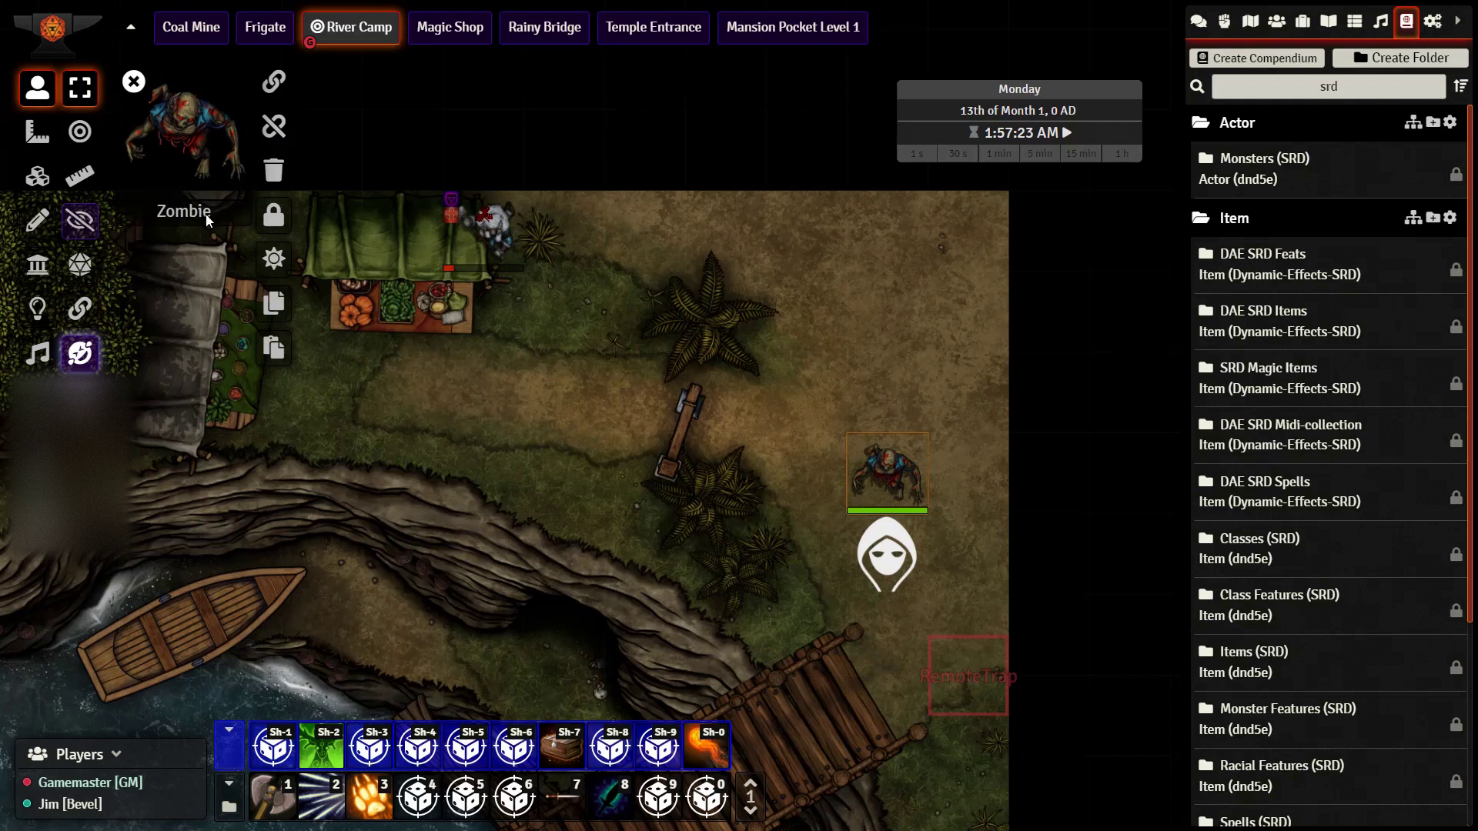
scroll(344, 449, "up", 1)
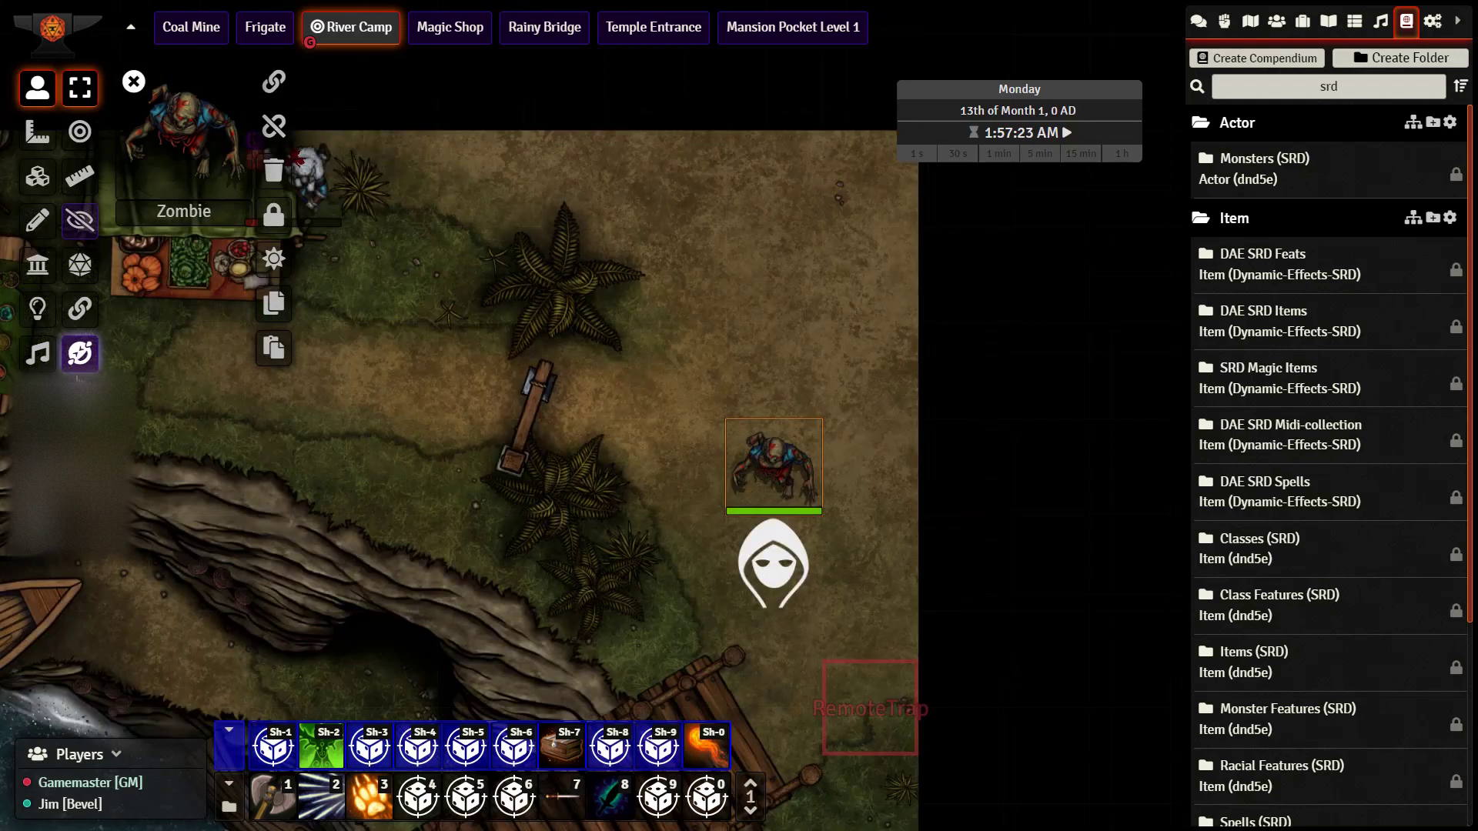
- Move the ambient sound beside the palm tree onto the Zombie and attach it to the Zombie token
left_click(39, 356)
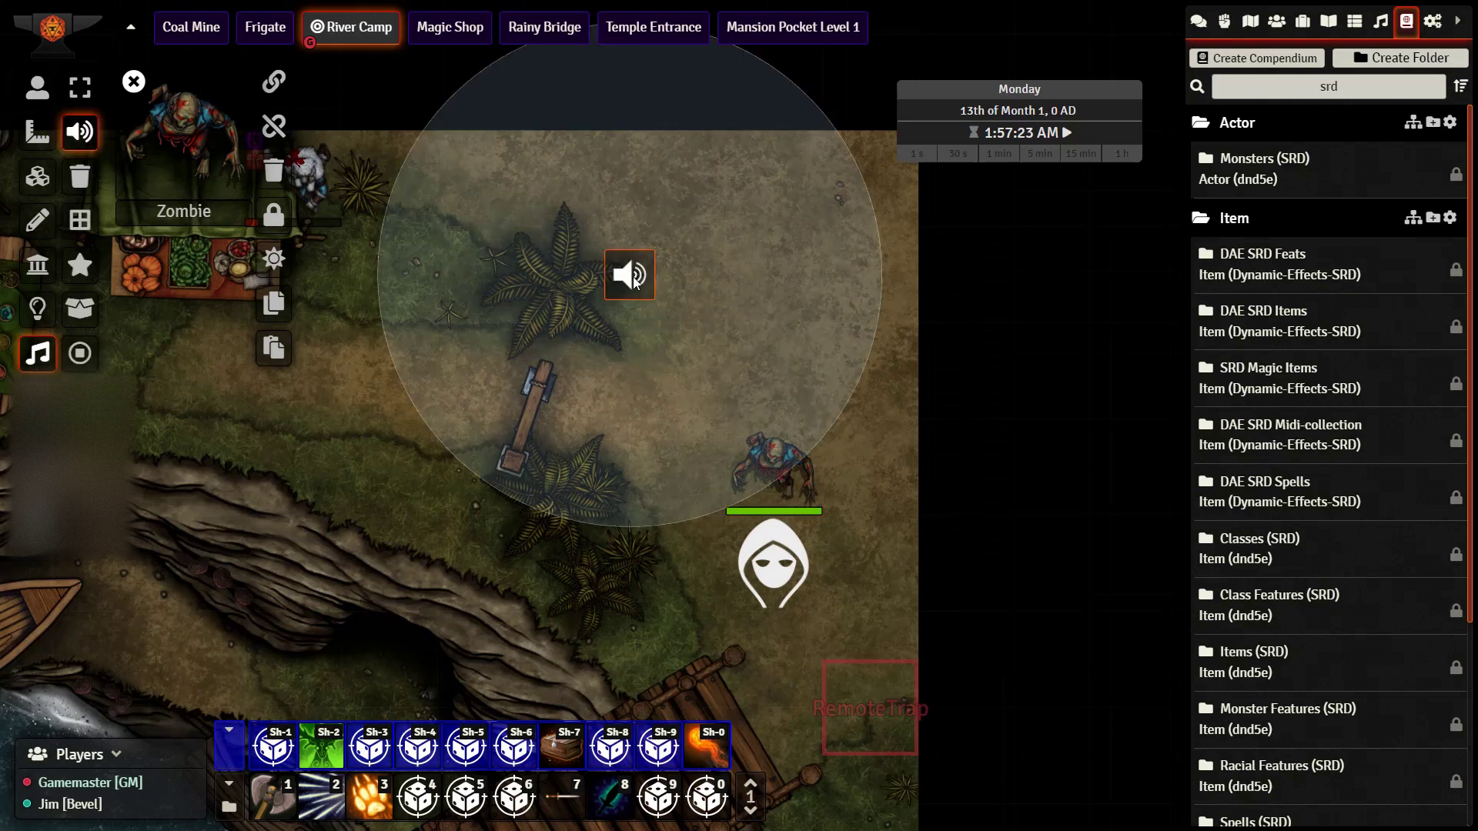
left_click_drag(639, 279, 780, 475)
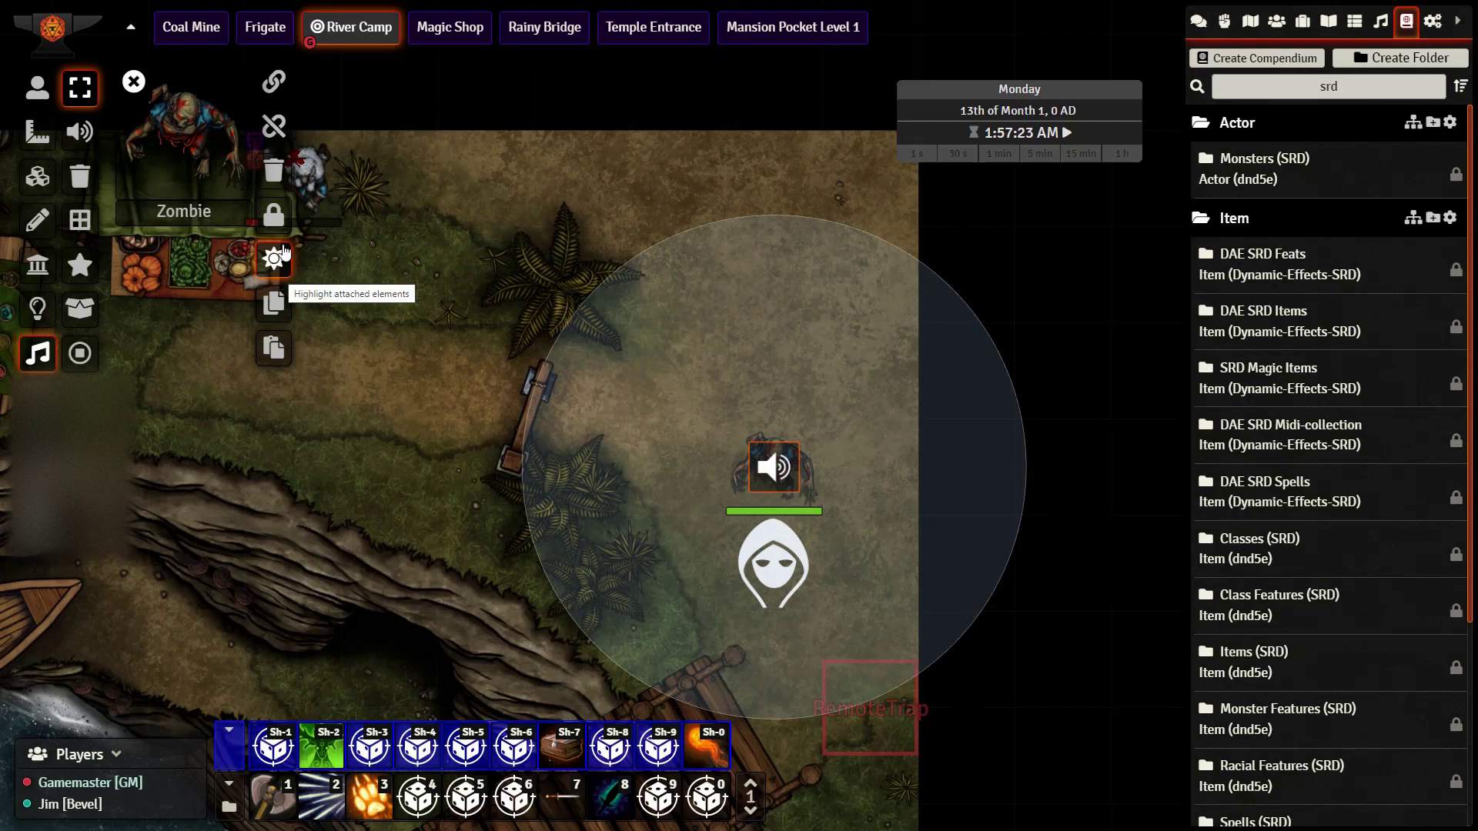
left_click(276, 84)
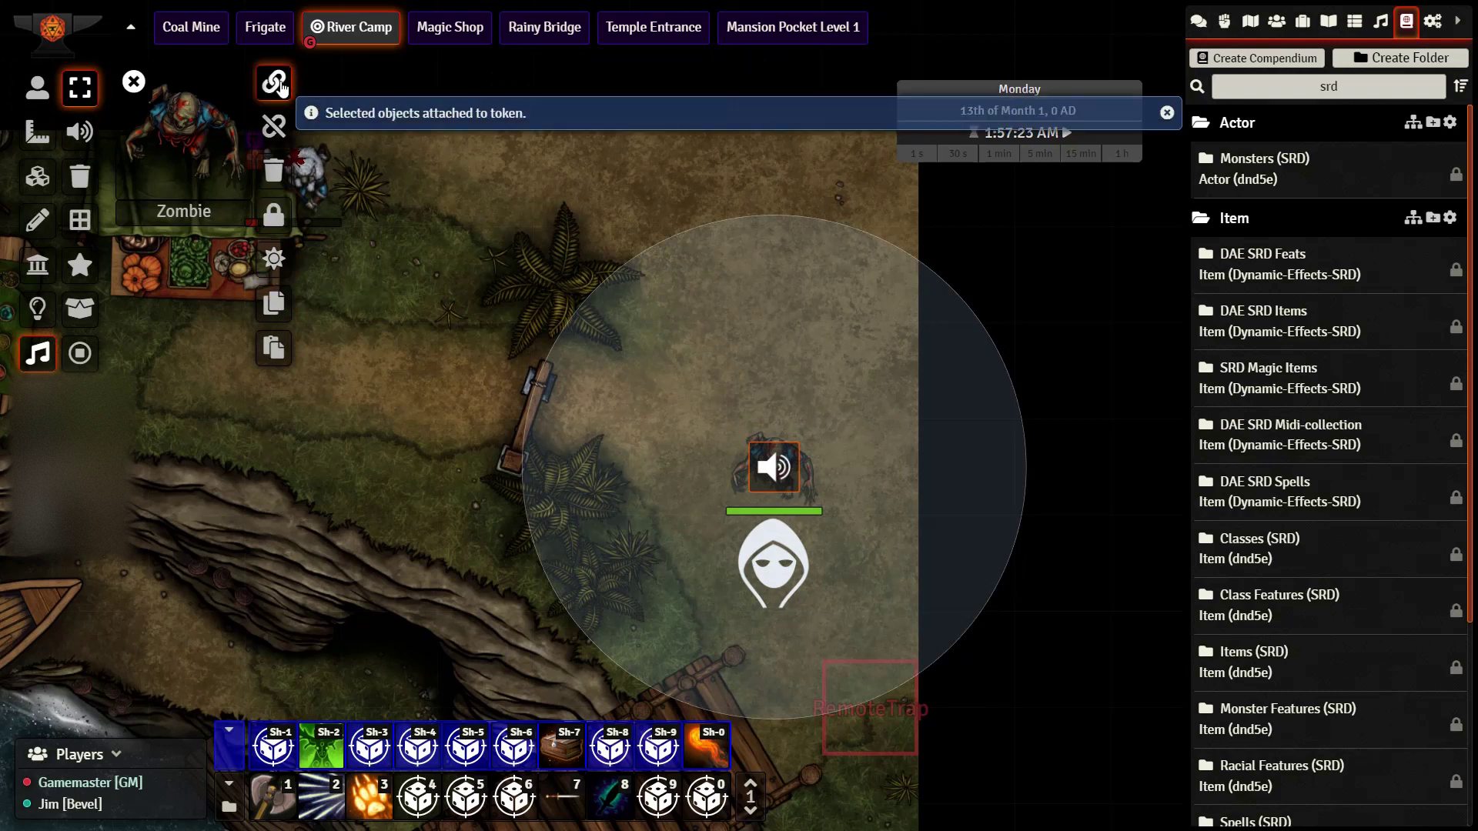
- Move the Zombie token one square up and check the attached sound's position among the ambient sounds
left_click(37, 87)
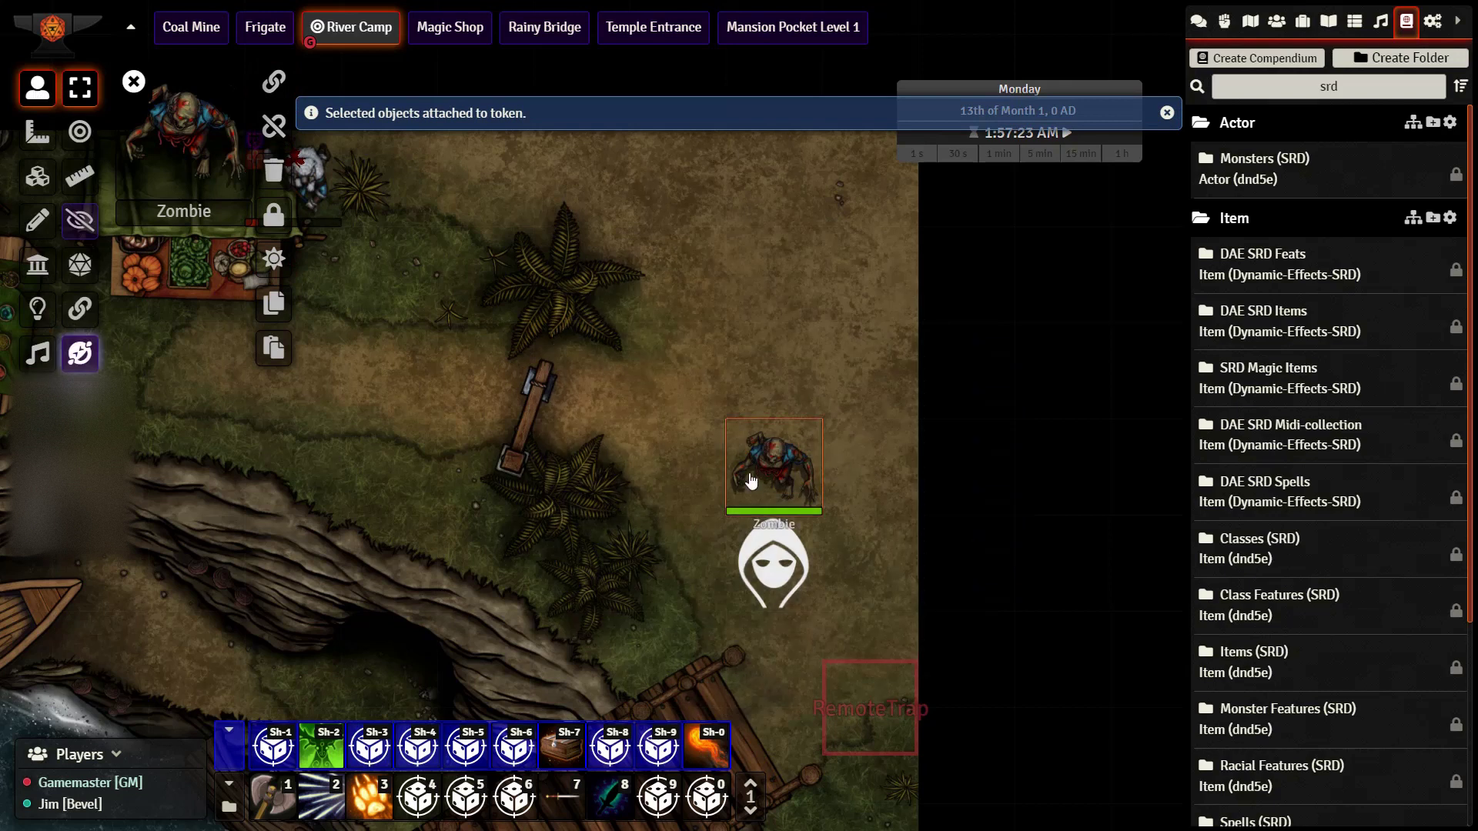
key("Up")
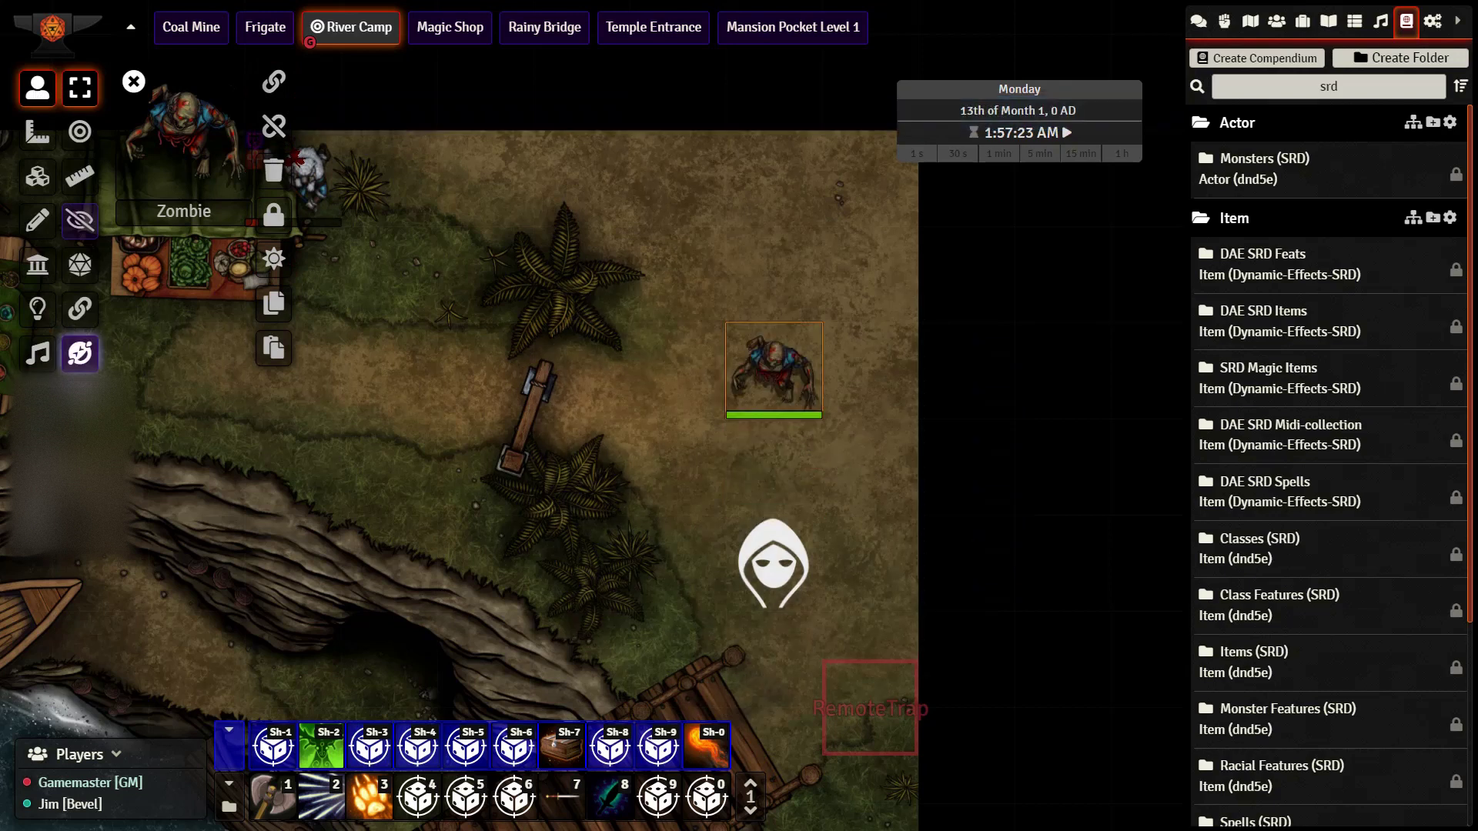
left_click(38, 353)
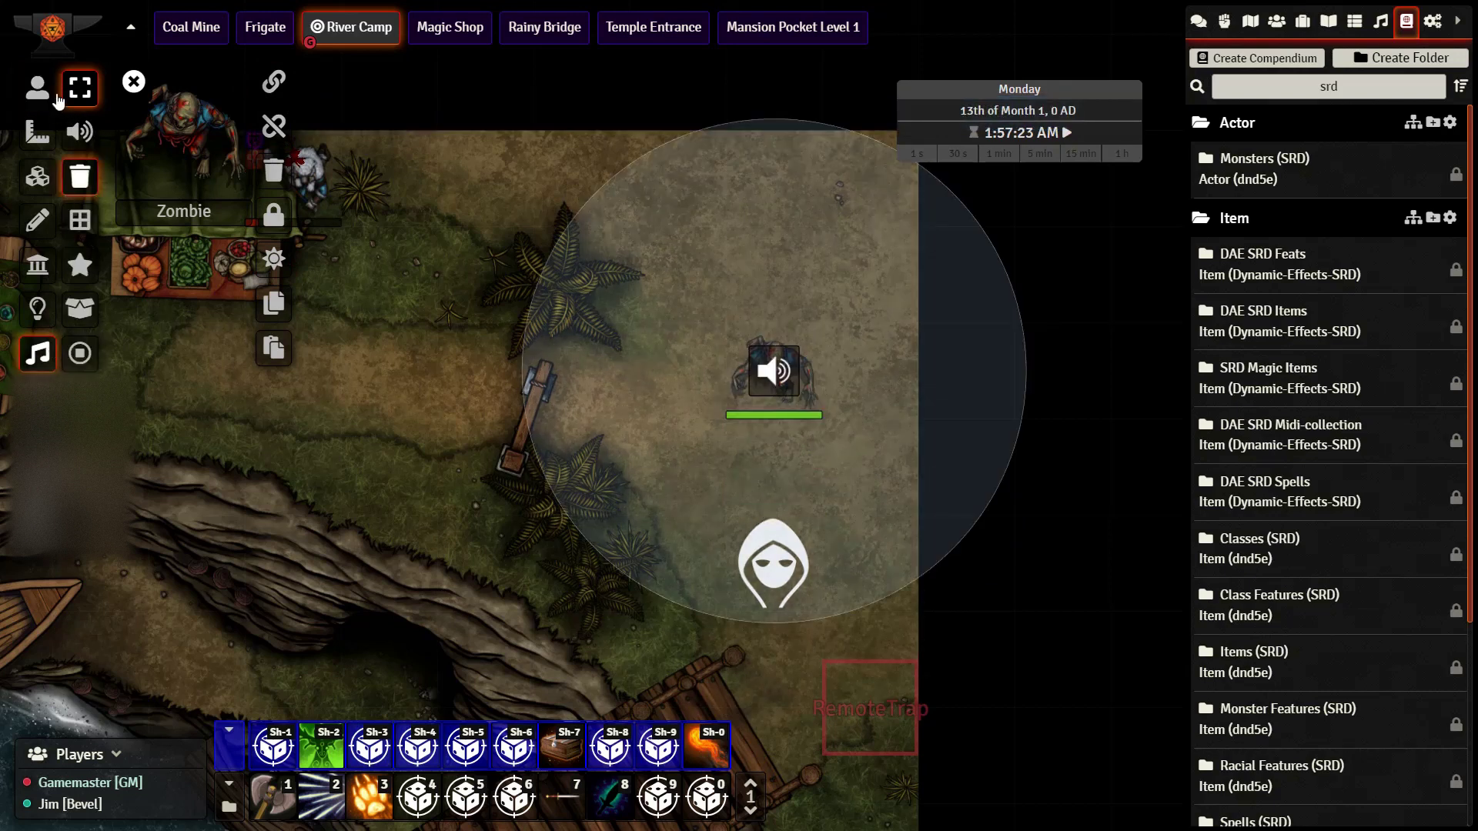
- Move the Zombie token around the camp to test its attached sound, ending two squares left and one up, on the palm tree
left_click(37, 87)
left_click(793, 367)
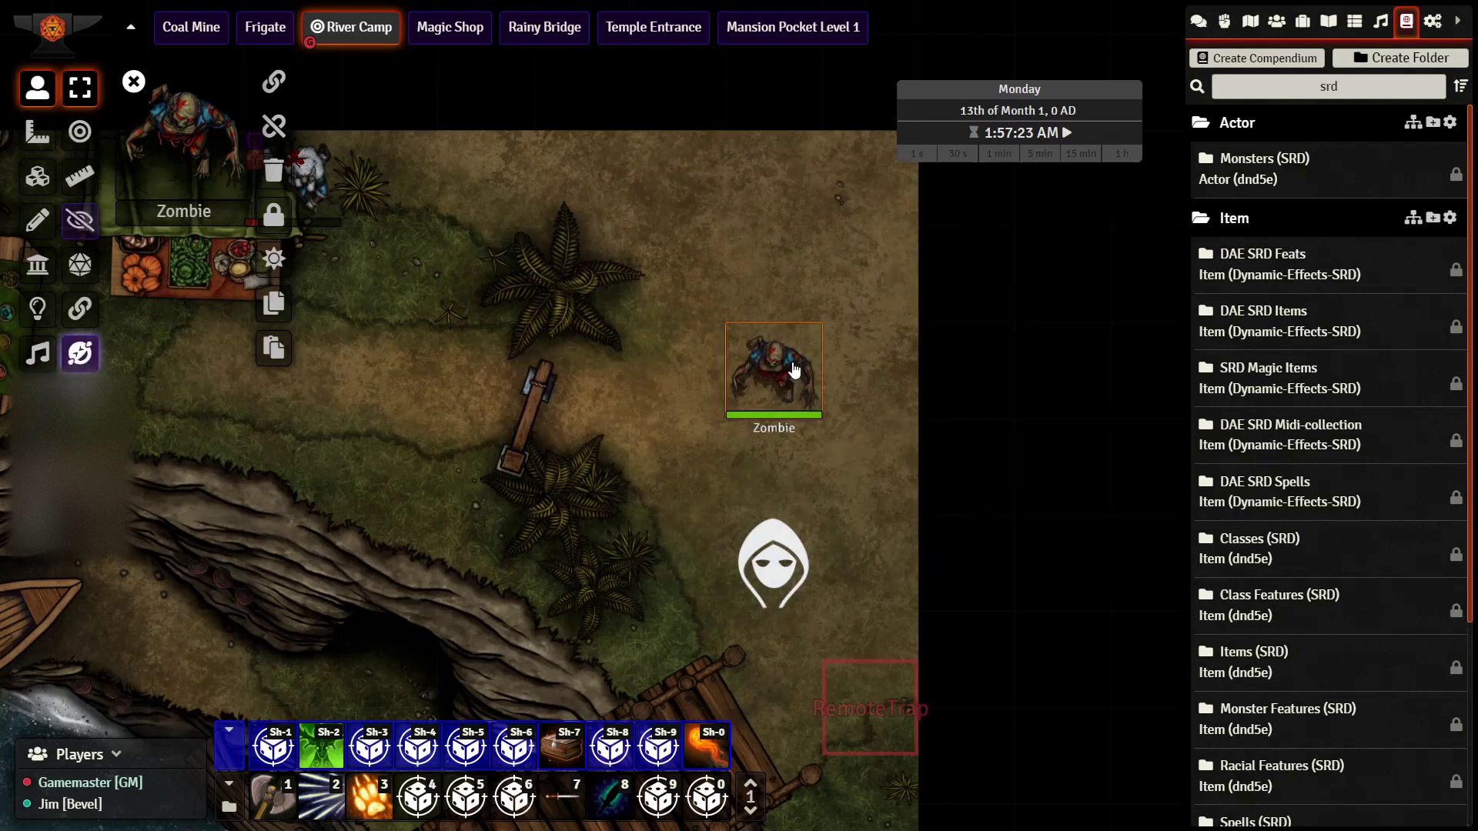
key("Down")
key("Up")
key("Left")
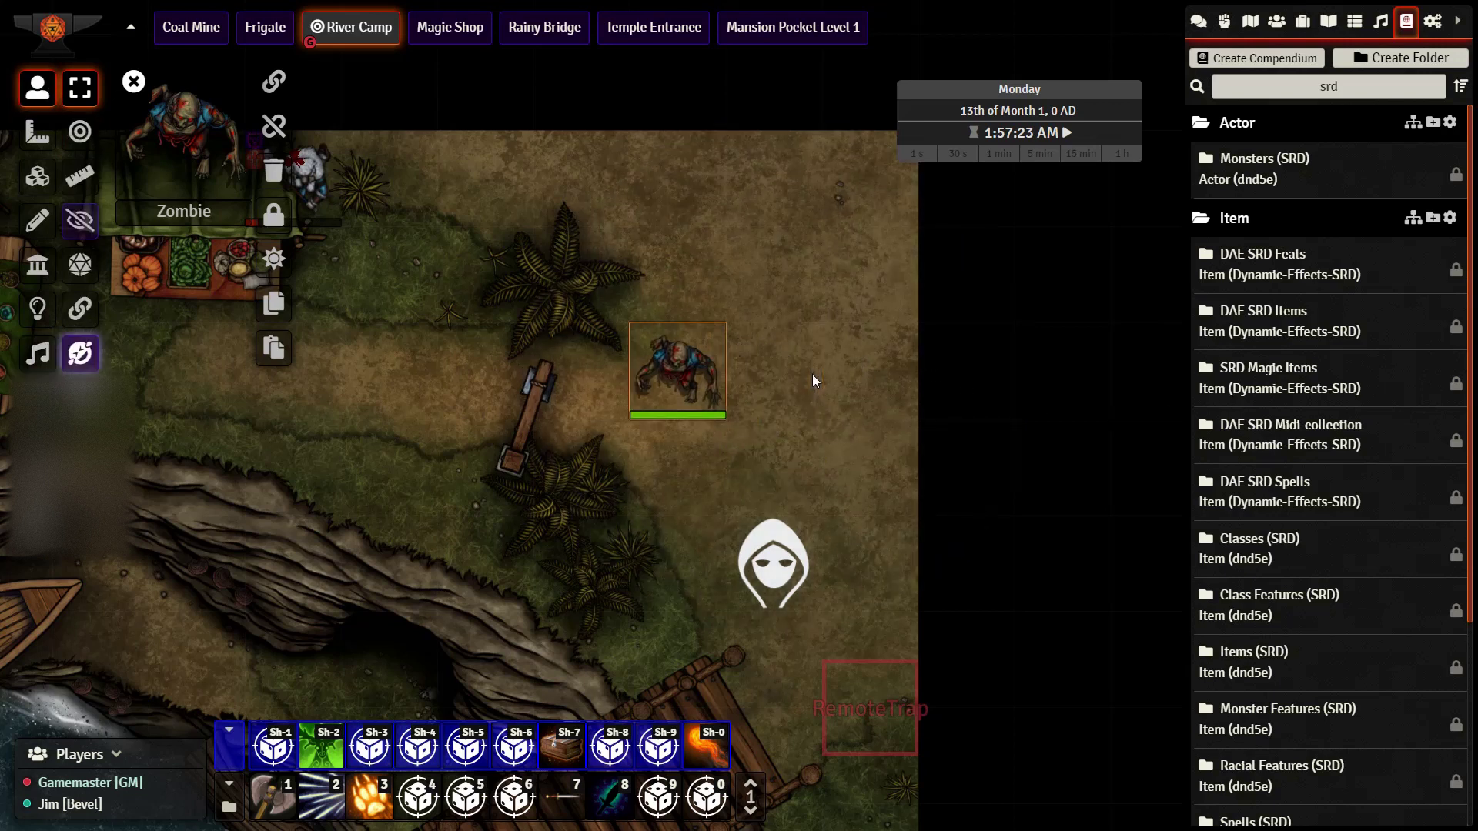
key("Right")
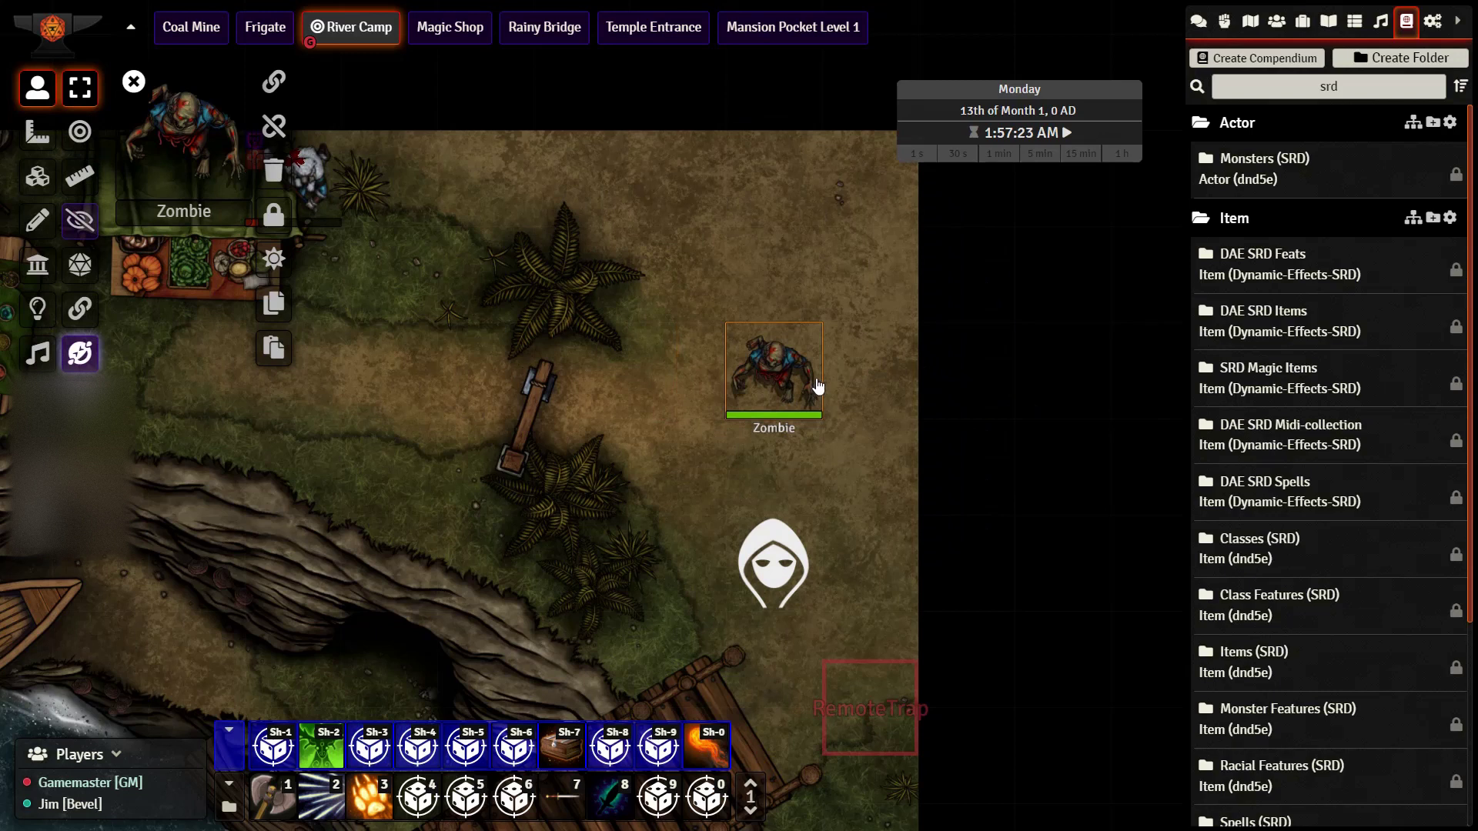
key("Left")
key("Left")
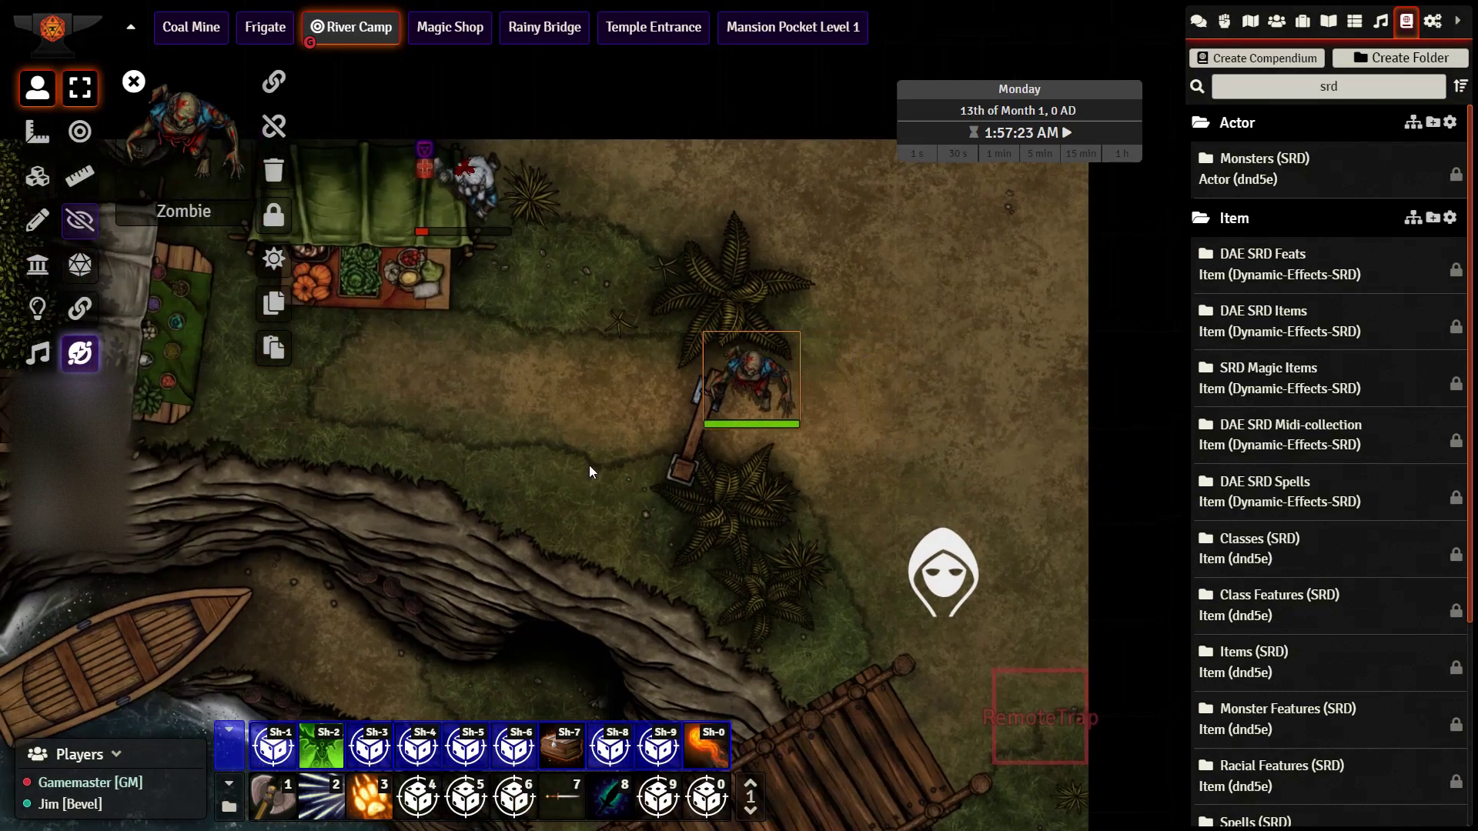
key("Up")
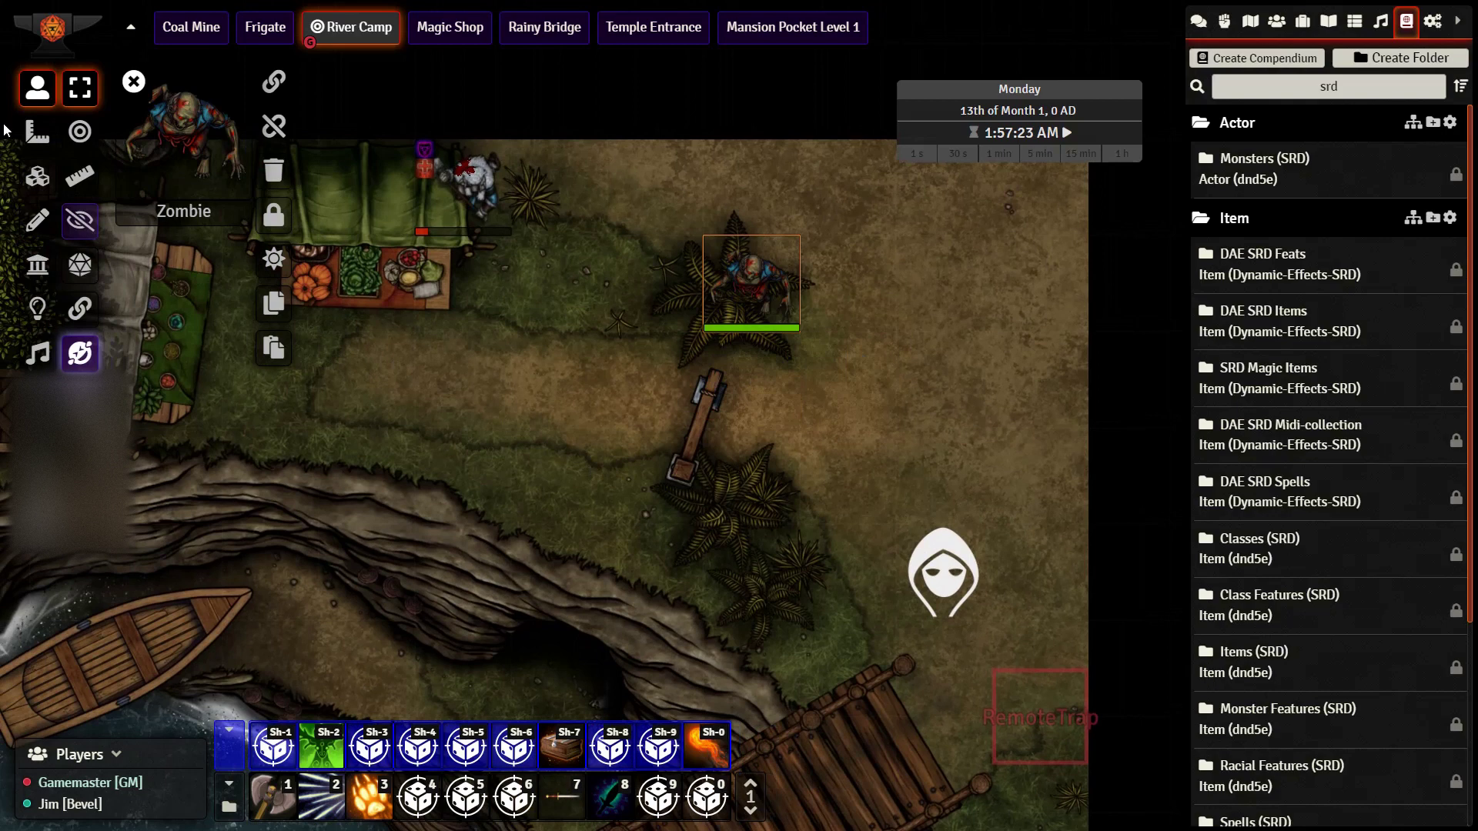
- Test the Zombie's sound range by moving Merric's token diagonally down-right one square, and back two squares left
left_click(456, 202)
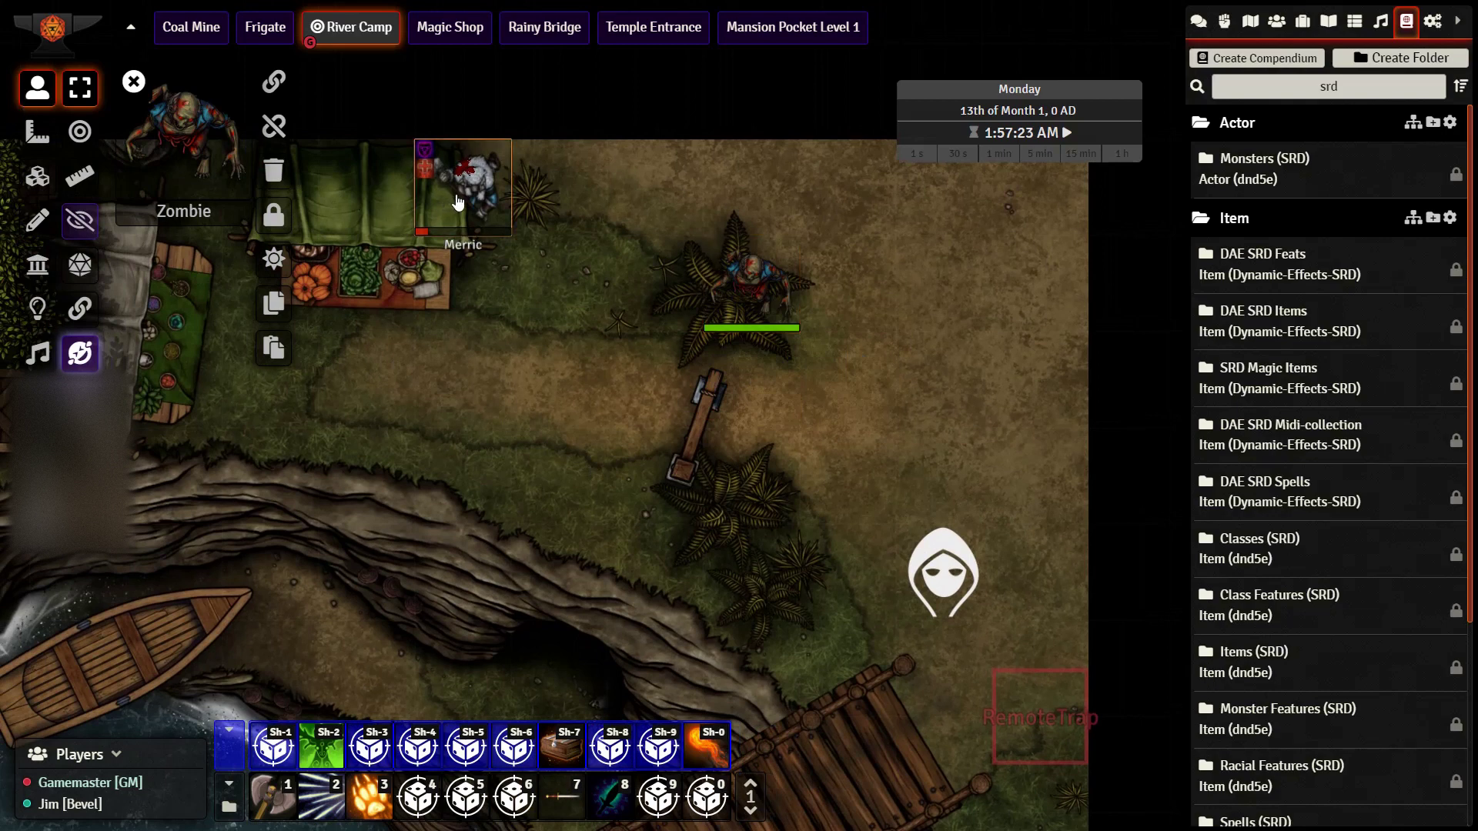
key("Right")
key("Down")
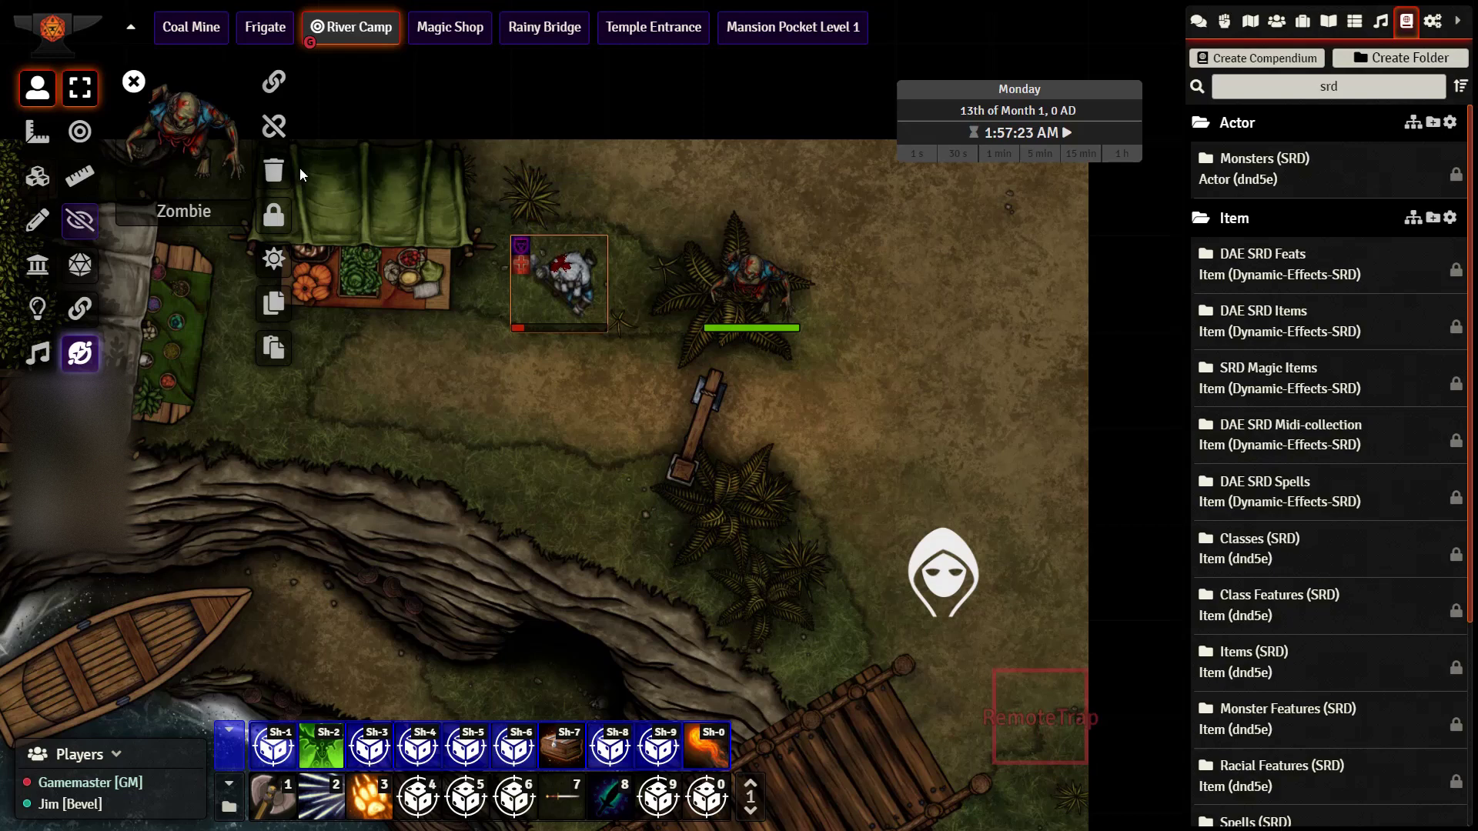
key("Left")
key("Left")
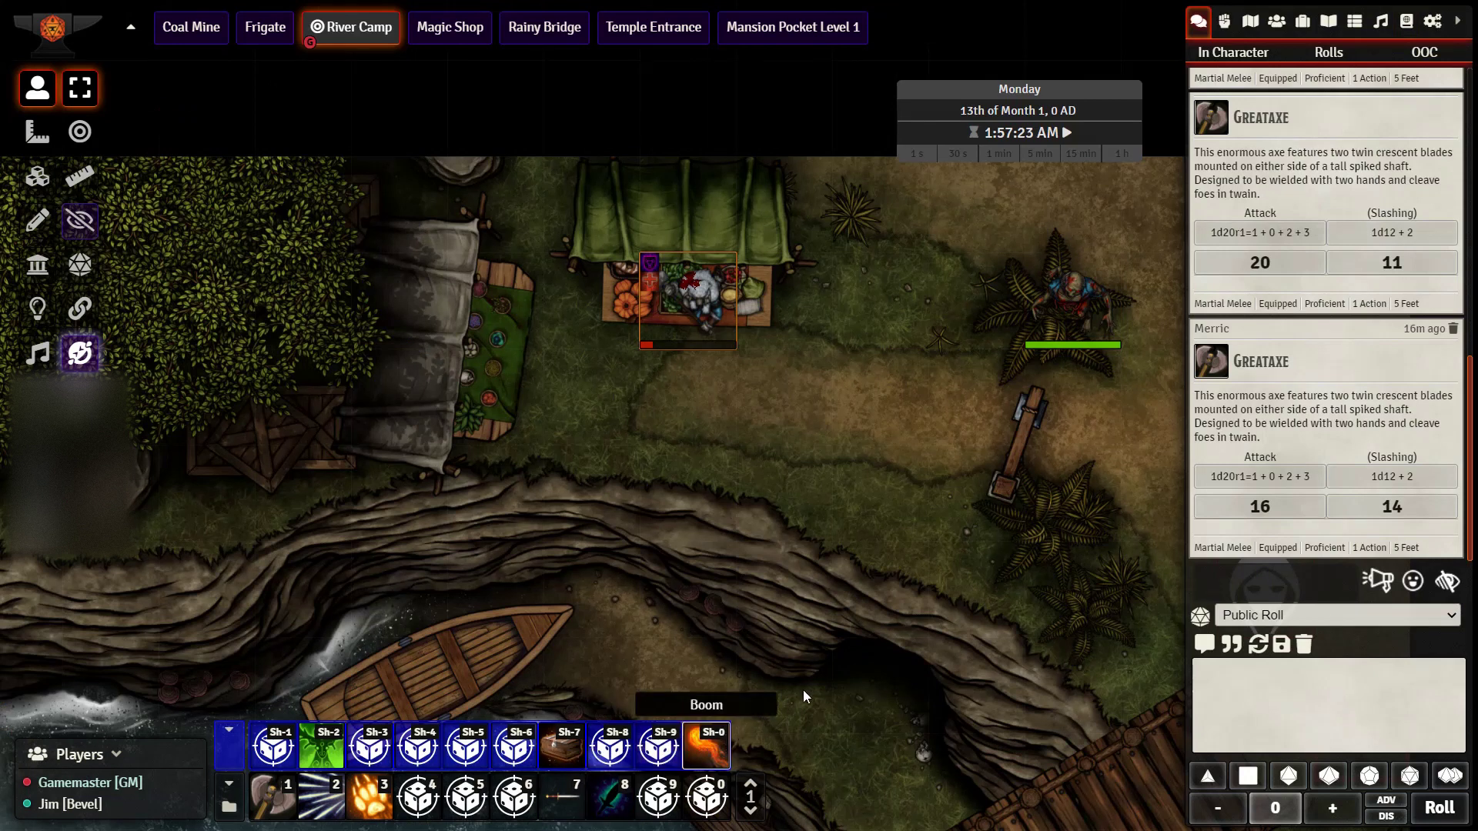
- Switch the macro hotbar to page 3
left_click(751, 781)
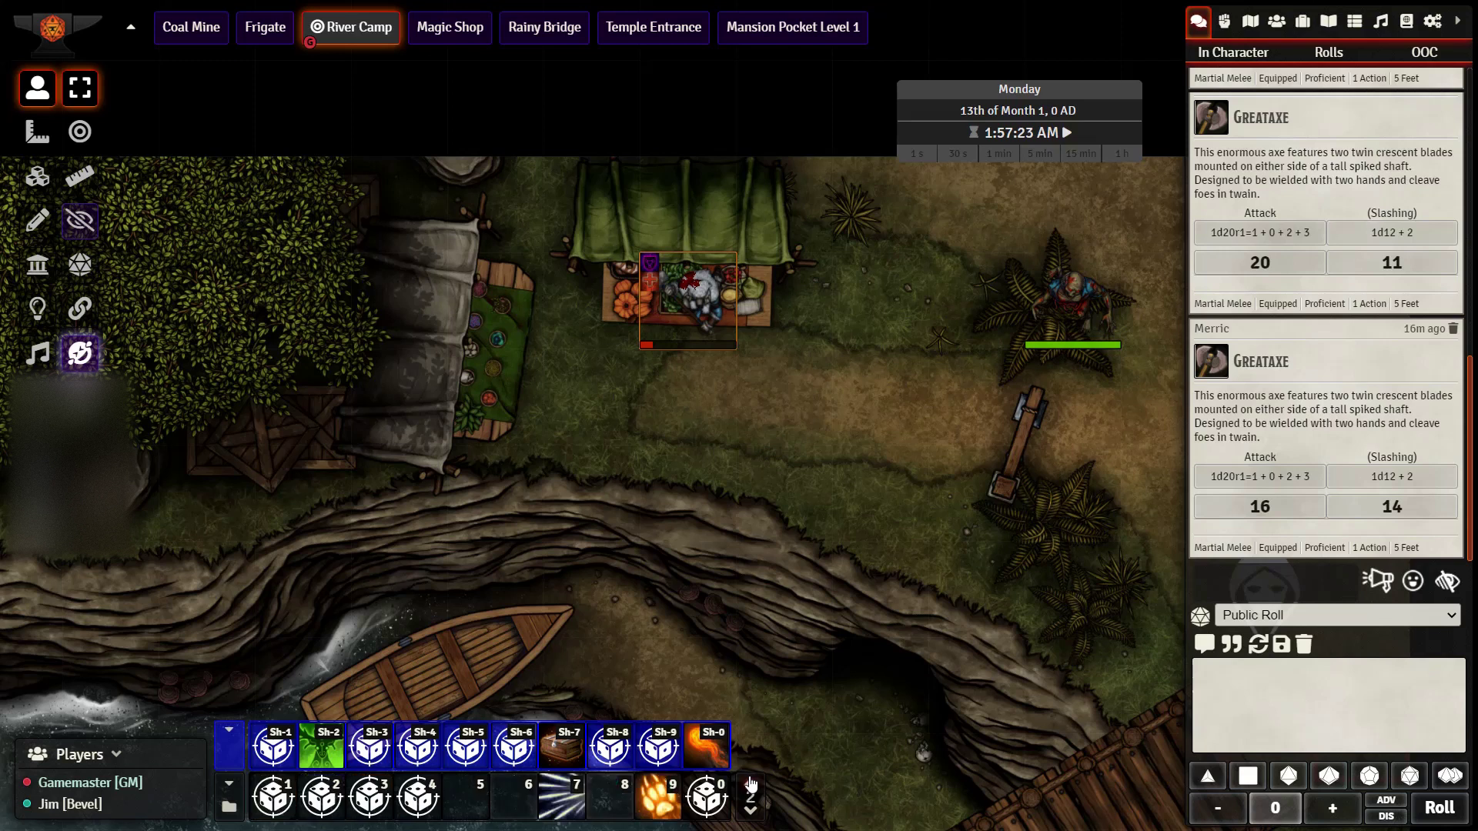
left_click(754, 782)
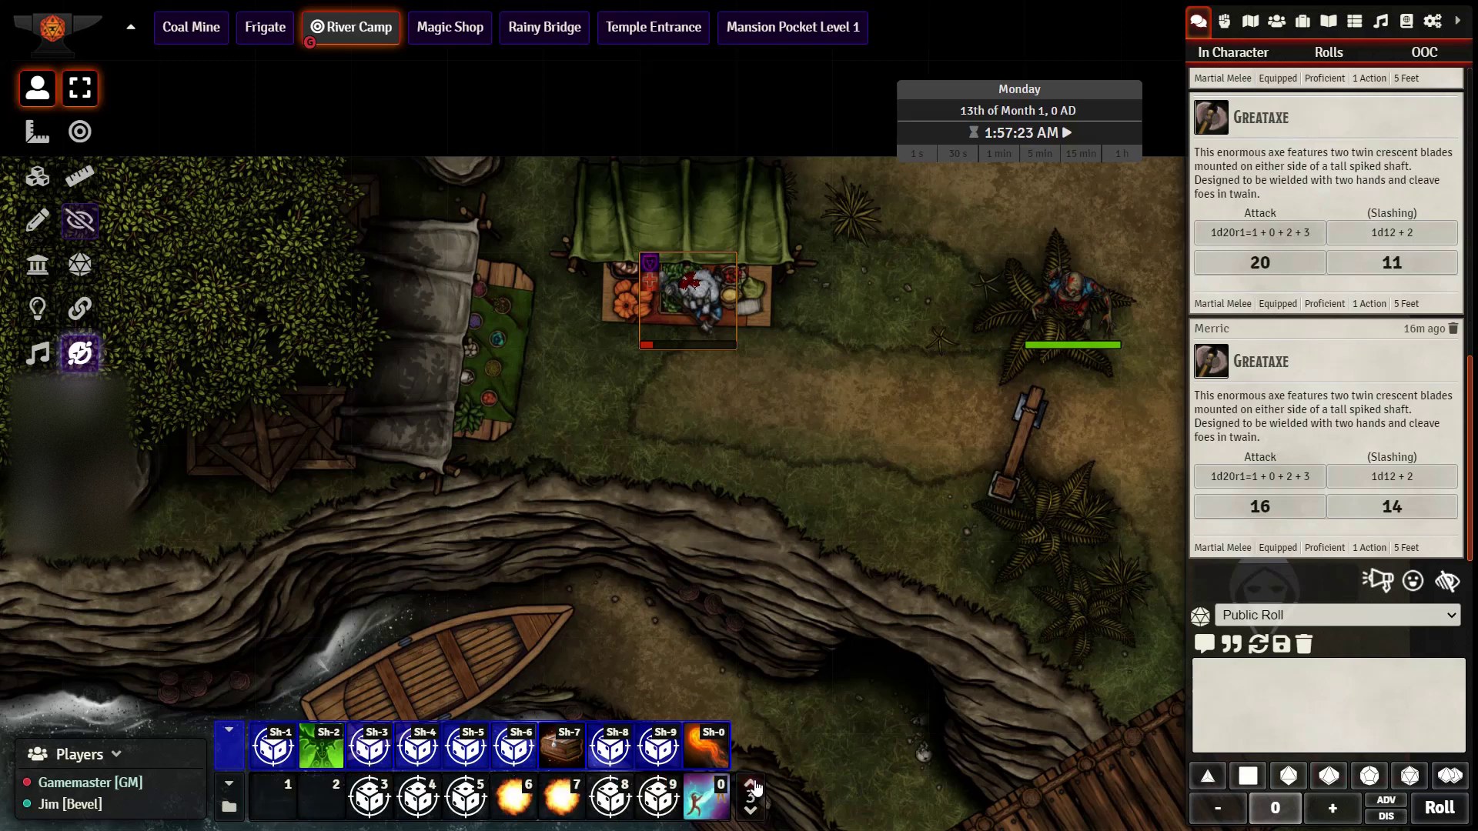